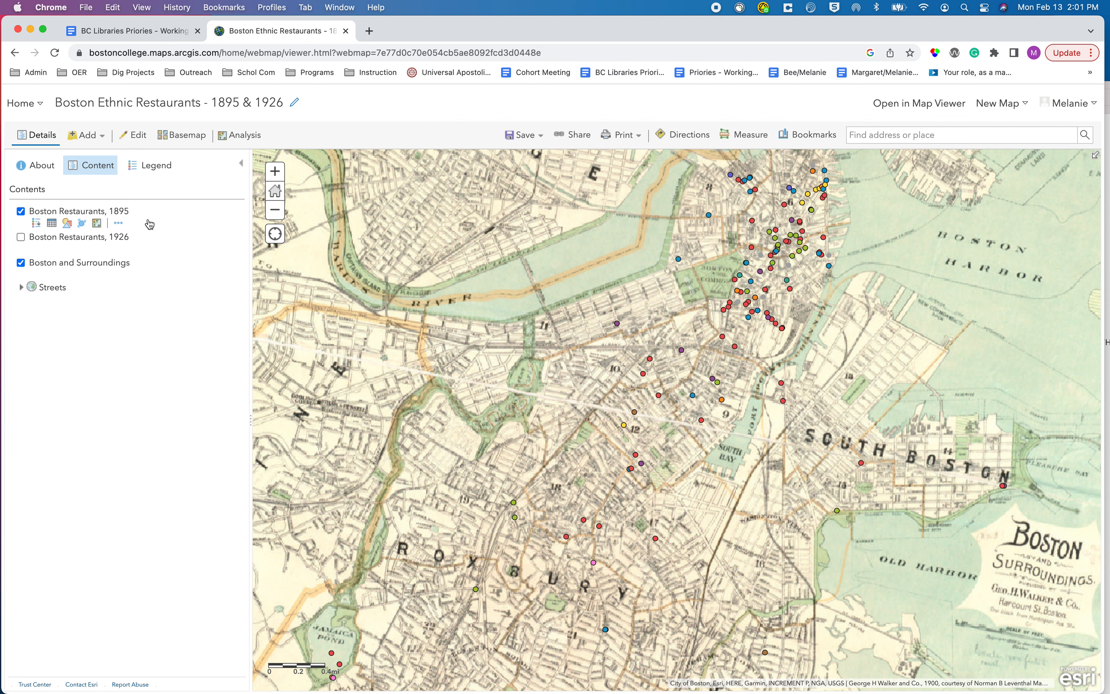
Save the Boston Restaurants, 1895 layer as a new item titled BostonRestaurants_1895_example.
{"action": "left_click", "coordinate": [119, 223]}
{"action": "left_click", "coordinate": [172, 447]}
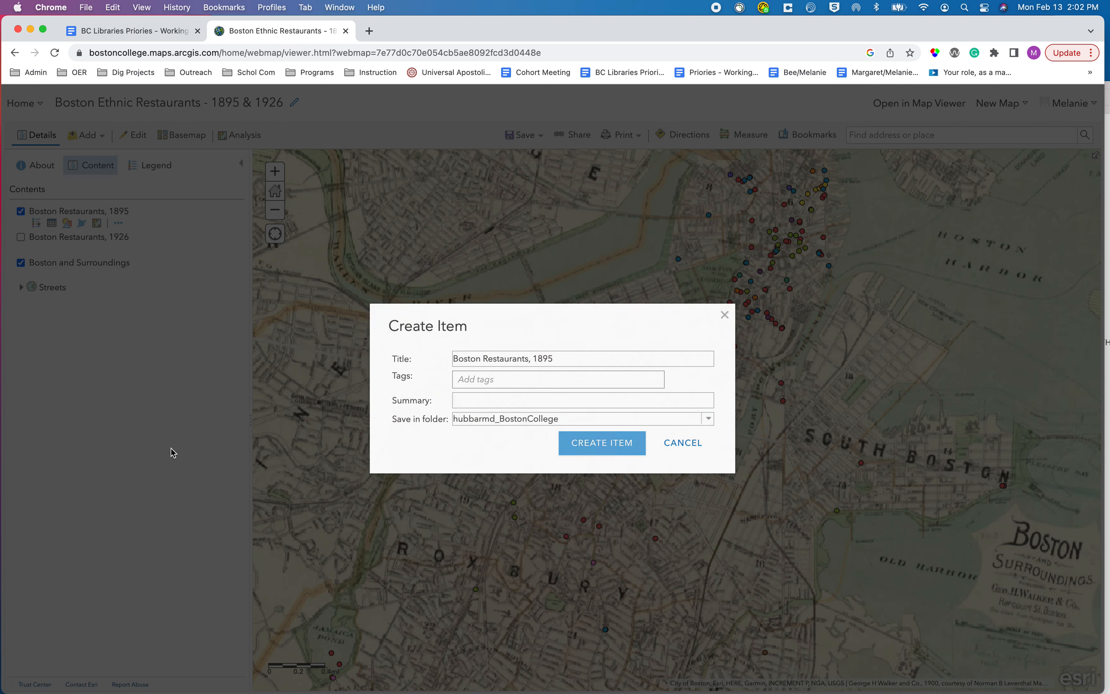
{"action": "left_click", "coordinate": [532, 359]}
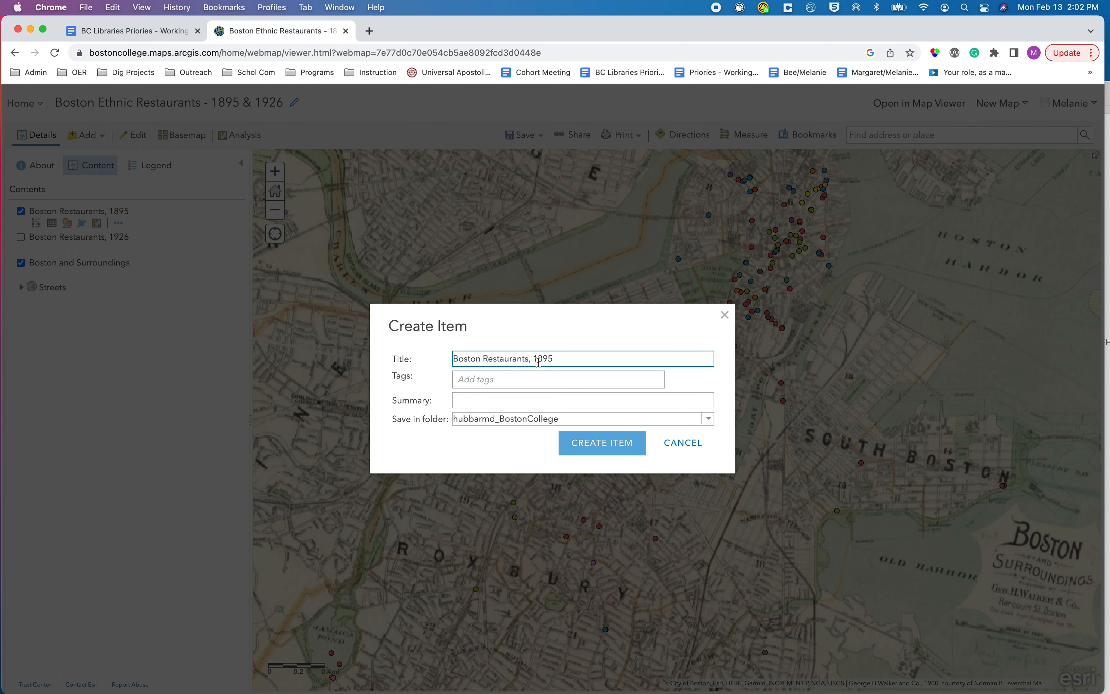
{"action": "key", "text": "BackSpace"}
{"action": "key", "text": "BackSpace"}
{"action": "type", "text": "_"}
{"action": "key", "text": "Right"}
{"action": "left_click", "coordinate": [483, 359]}
{"action": "key", "text": "BackSpace"}
{"action": "left_click", "coordinate": [562, 360]}
{"action": "type", "text": "_example"}
{"action": "left_click", "coordinate": [608, 452]}
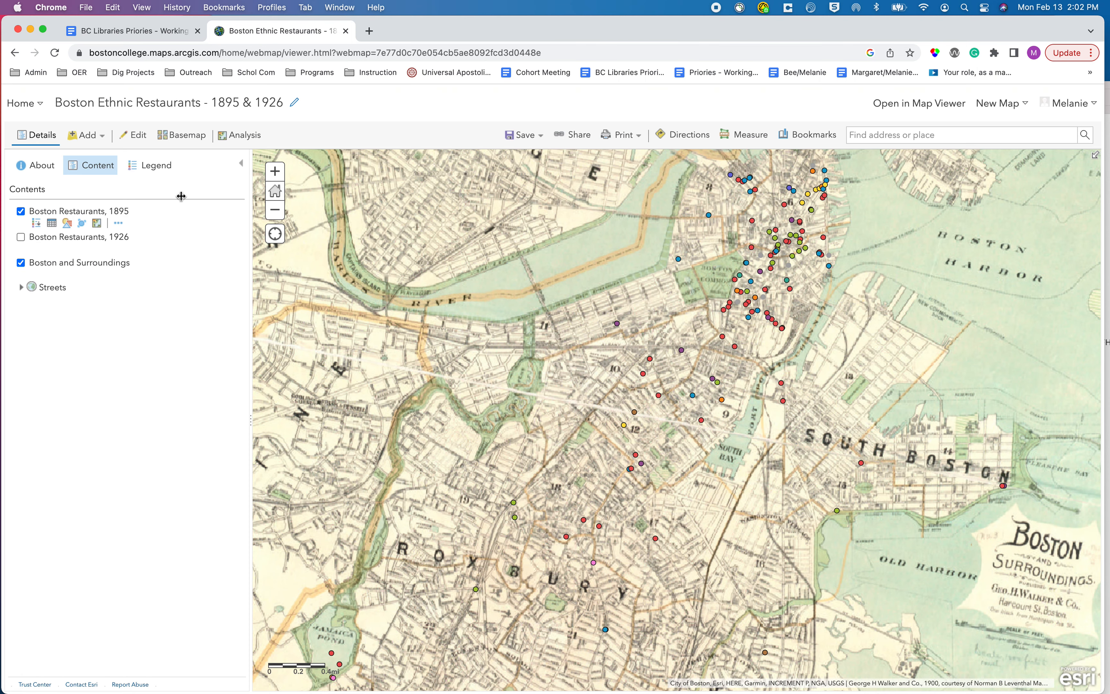
Leave the map and open the account's content list.
{"action": "left_click", "coordinate": [22, 103]}
{"action": "left_click", "coordinate": [45, 253]}
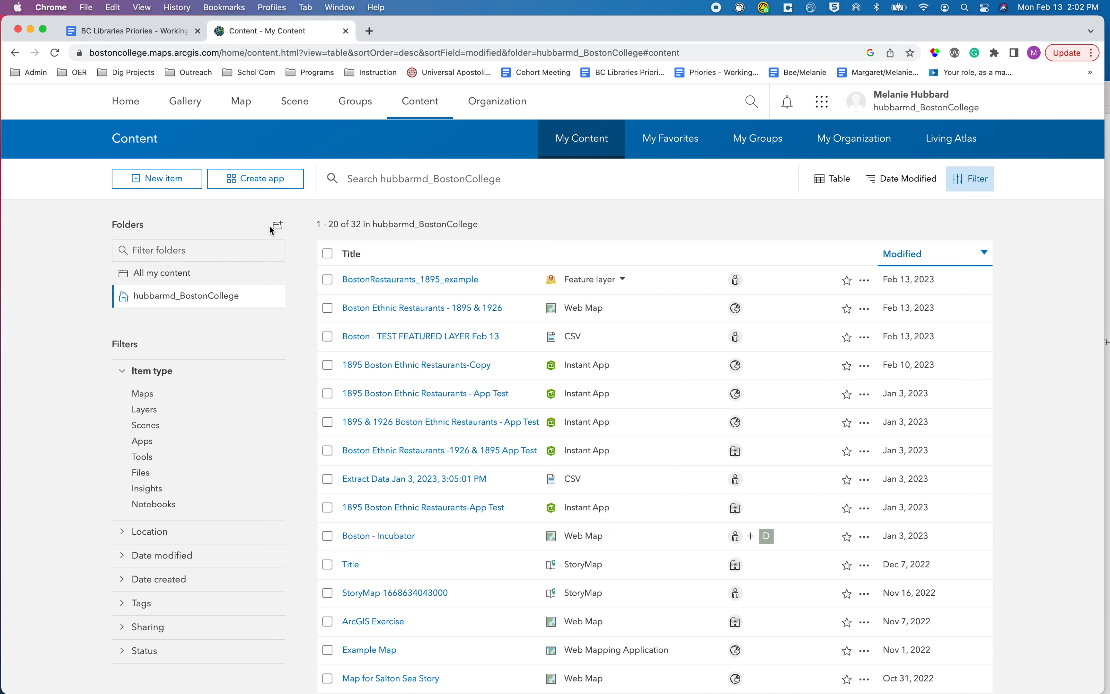
{"action": "left_click", "coordinate": [180, 180]}
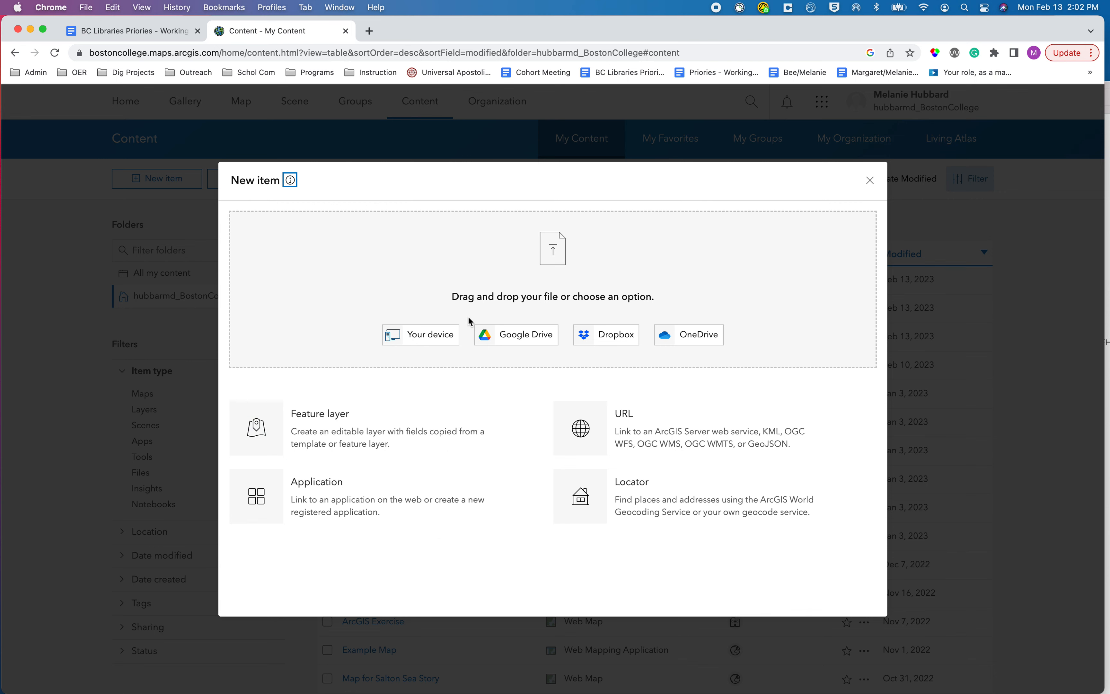
{"action": "left_click", "coordinate": [344, 446]}
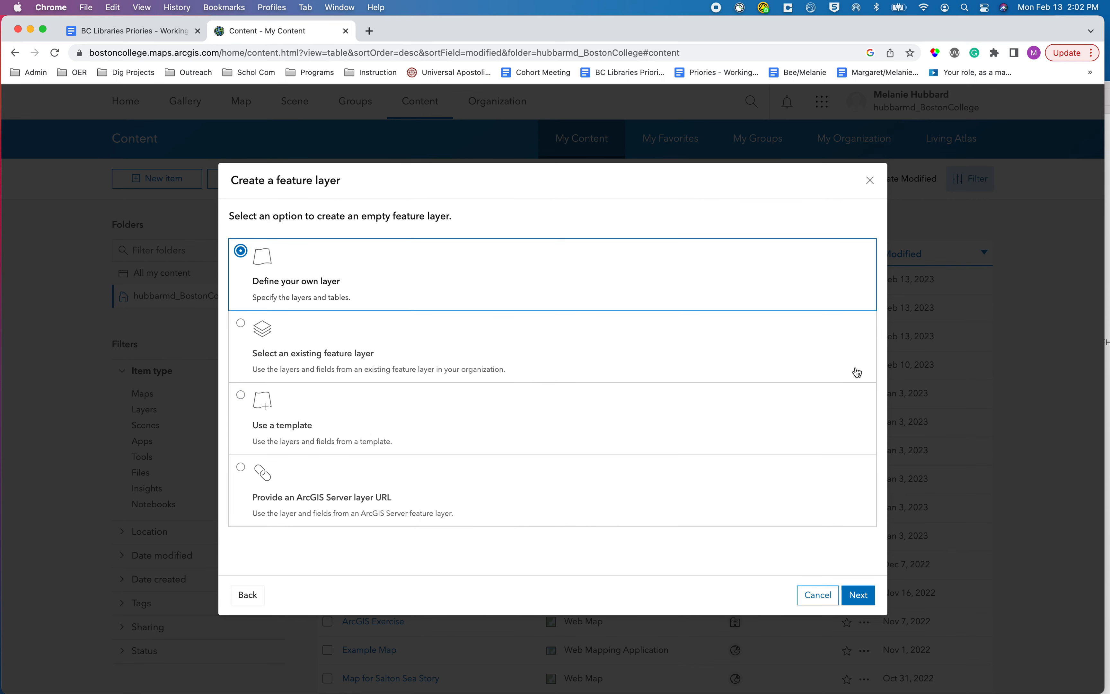
{"action": "left_click", "coordinate": [817, 595]}
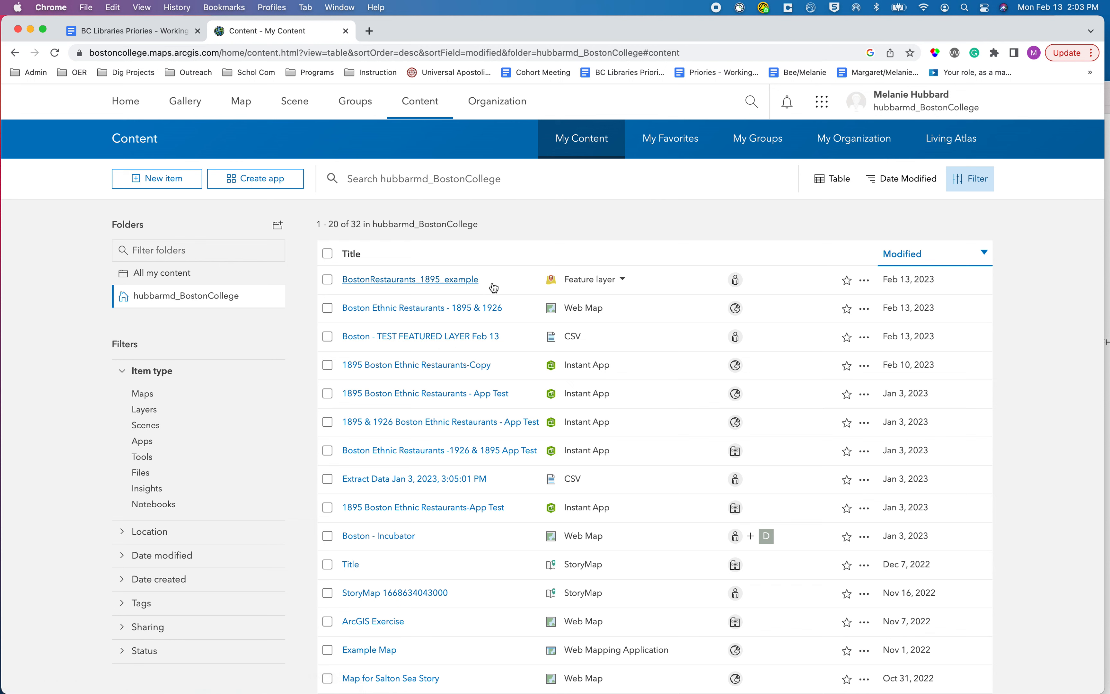
Publish the BostonRestaurants_1895_example item as a hosted feature layer, entering the title BostonRestaurants_1895_example_published.
{"action": "left_click", "coordinate": [476, 281]}
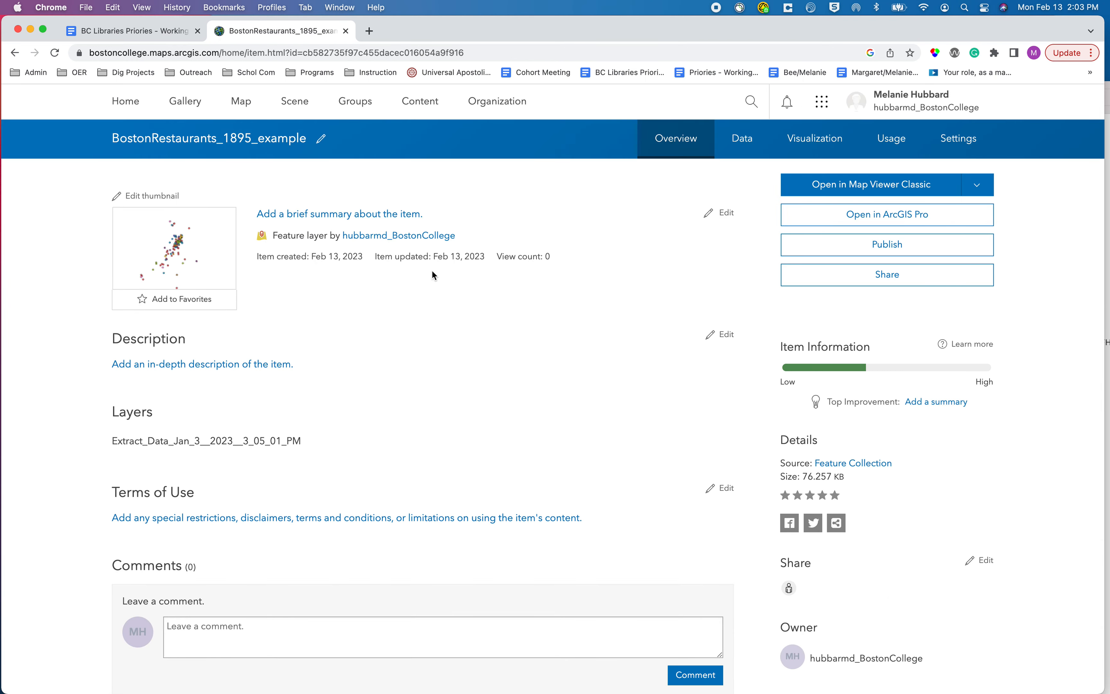
{"action": "left_click", "coordinate": [915, 248]}
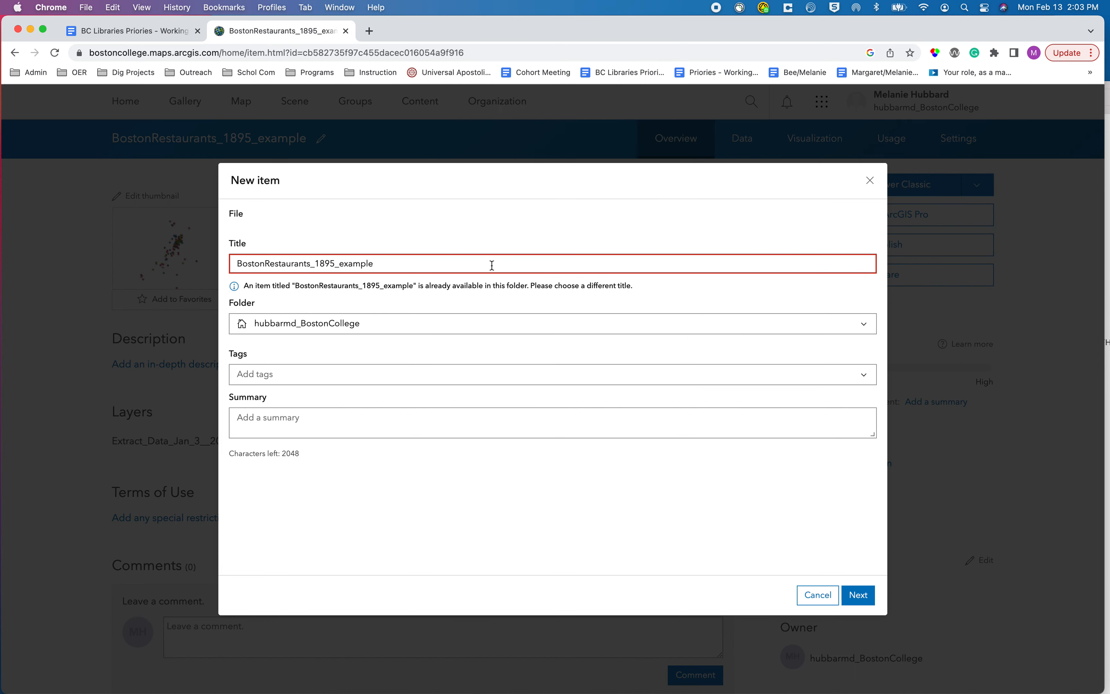
{"action": "type", "text": "_"}
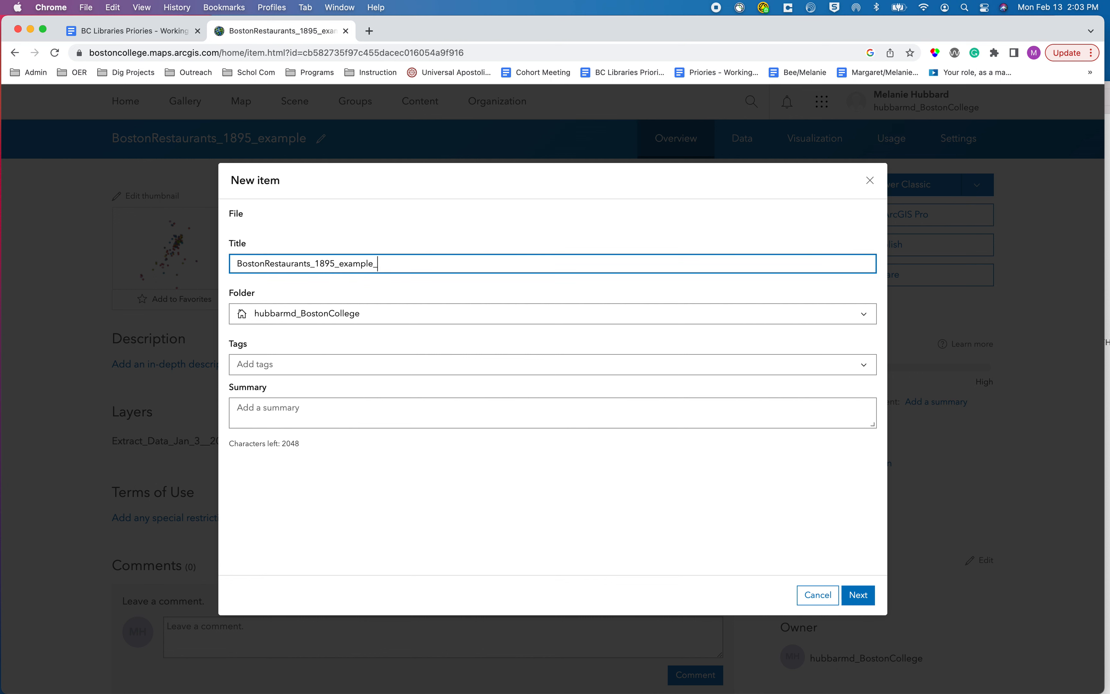
{"action": "type", "text": "published"}
{"action": "left_click", "coordinate": [863, 597]}
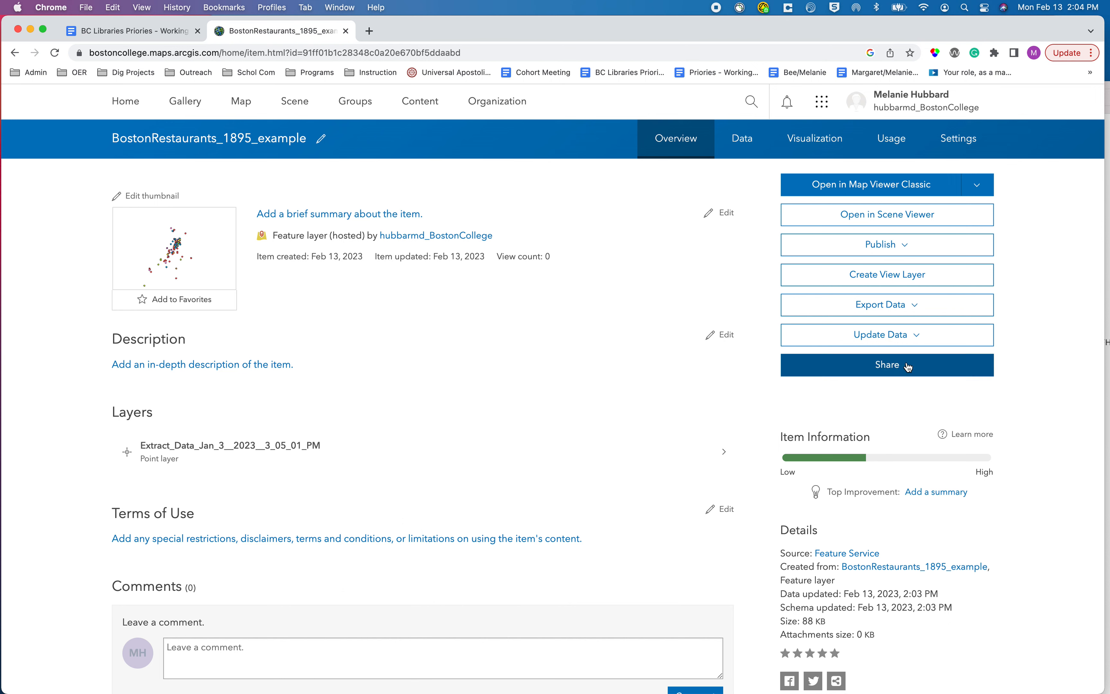
Examine the hosted layer's data export formats and the file requirements for appending data to the layer.
{"action": "left_click", "coordinate": [919, 341]}
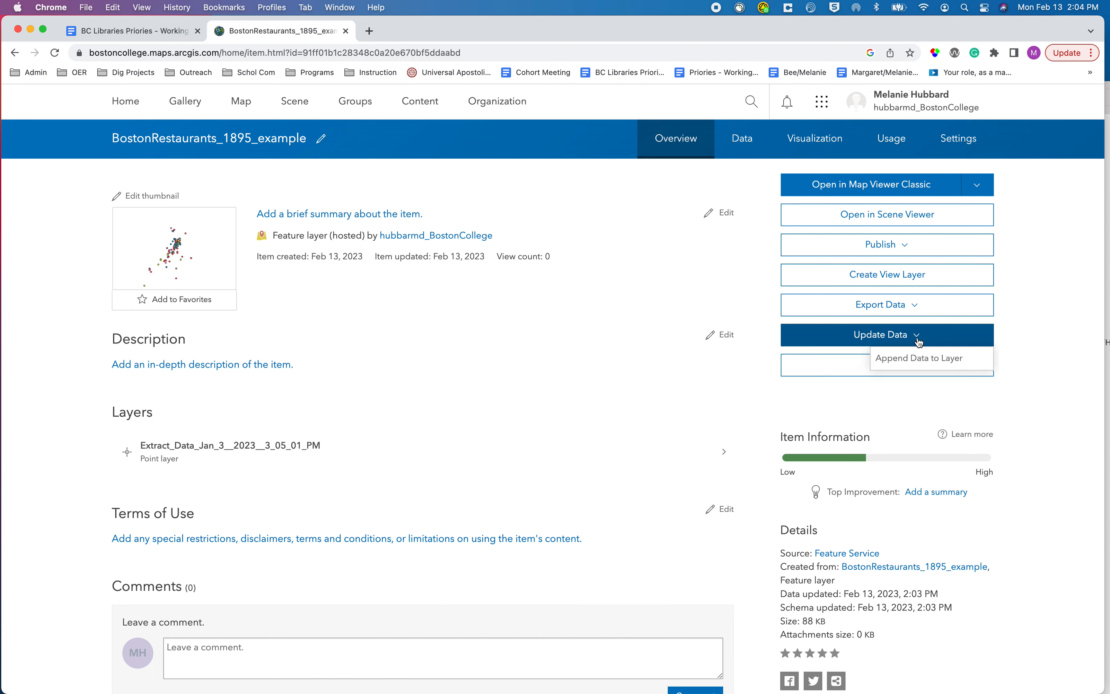
{"action": "left_click", "coordinate": [916, 308]}
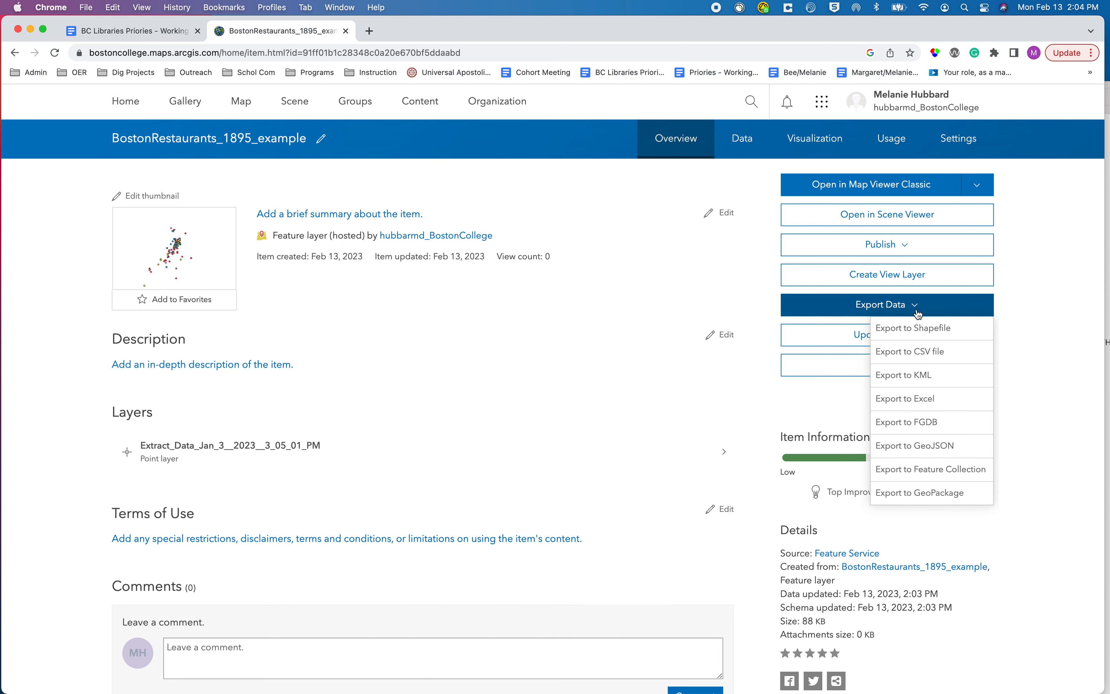
{"action": "left_click", "coordinate": [1035, 327]}
{"action": "left_click", "coordinate": [914, 337]}
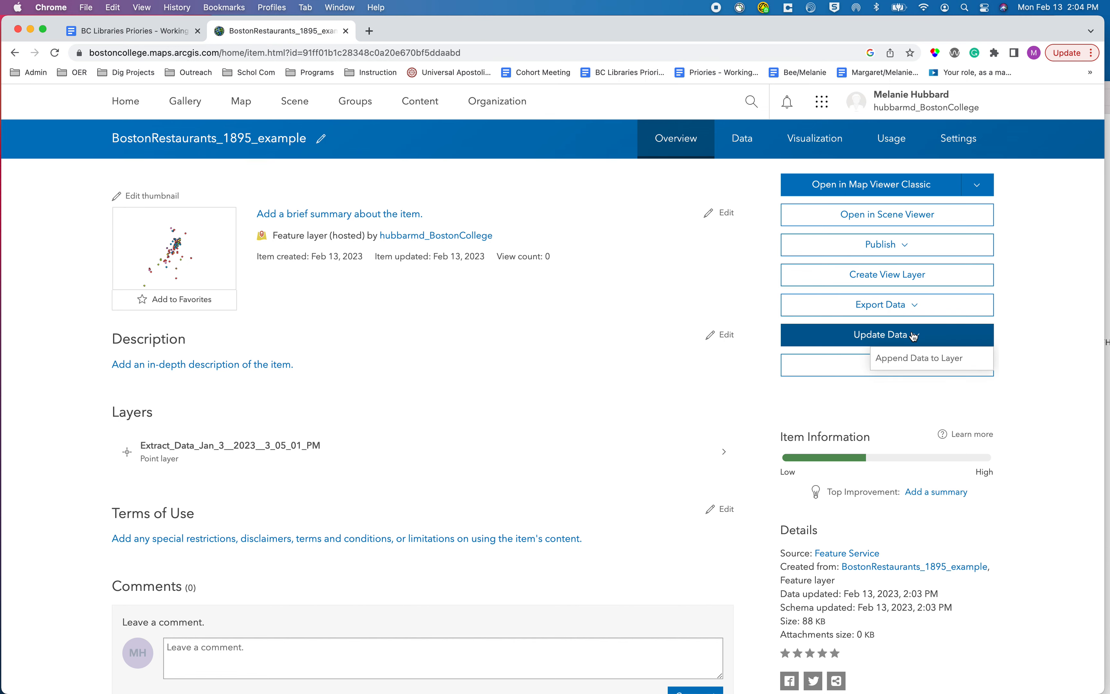
{"action": "left_click", "coordinate": [915, 360]}
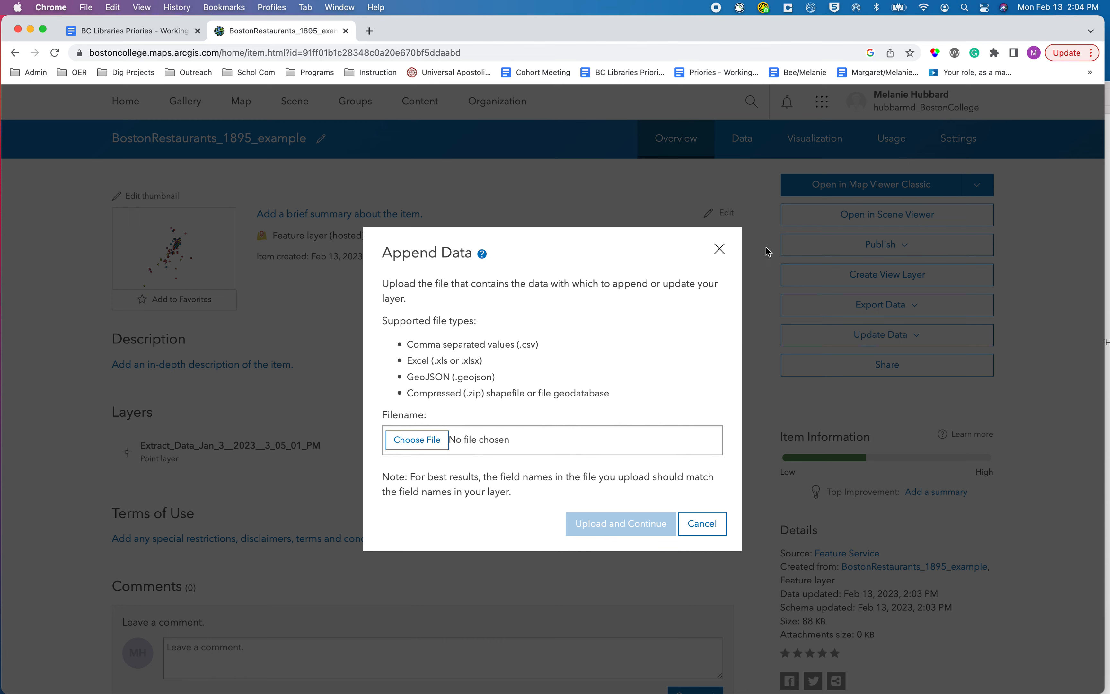
{"action": "left_click", "coordinate": [720, 249]}
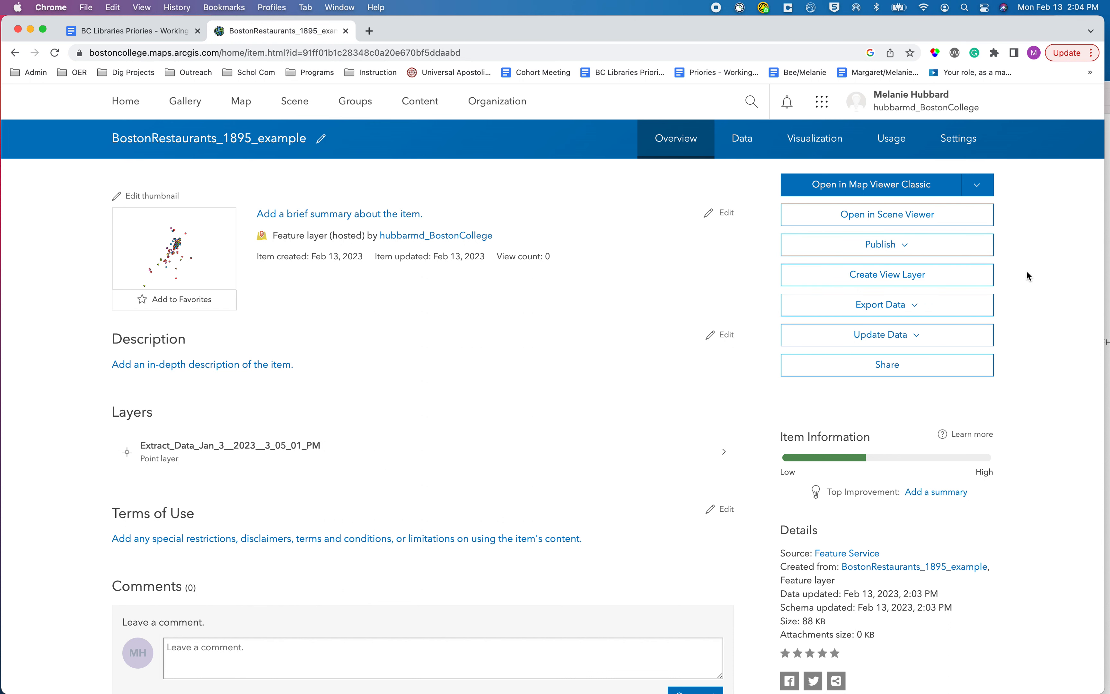
Inspect the layer's data table, checking that the first record's Lat and Corrected_Location values can be edited, and view its visualization.
{"action": "left_click", "coordinate": [764, 137]}
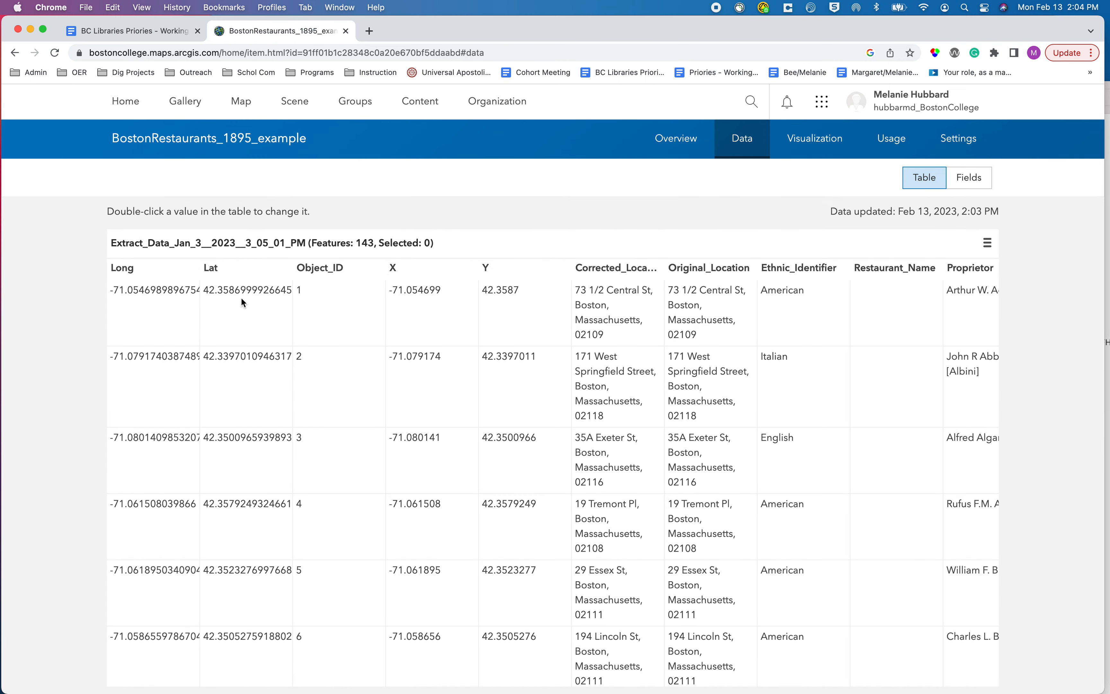
{"action": "double_click", "coordinate": [243, 291]}
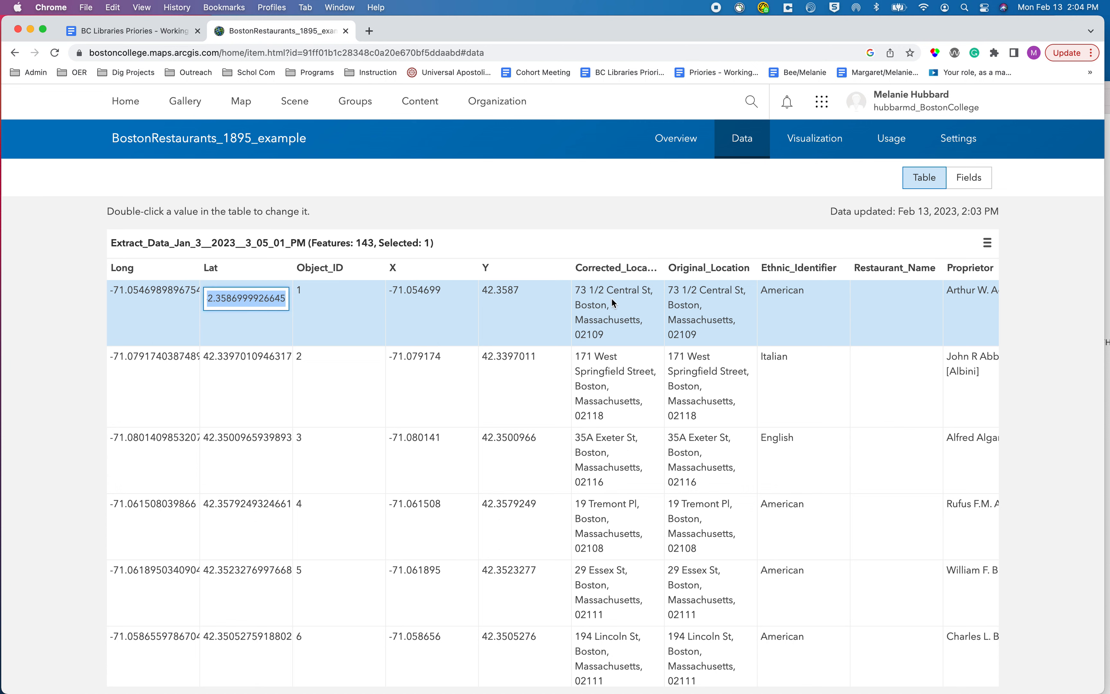
{"action": "left_click", "coordinate": [601, 326]}
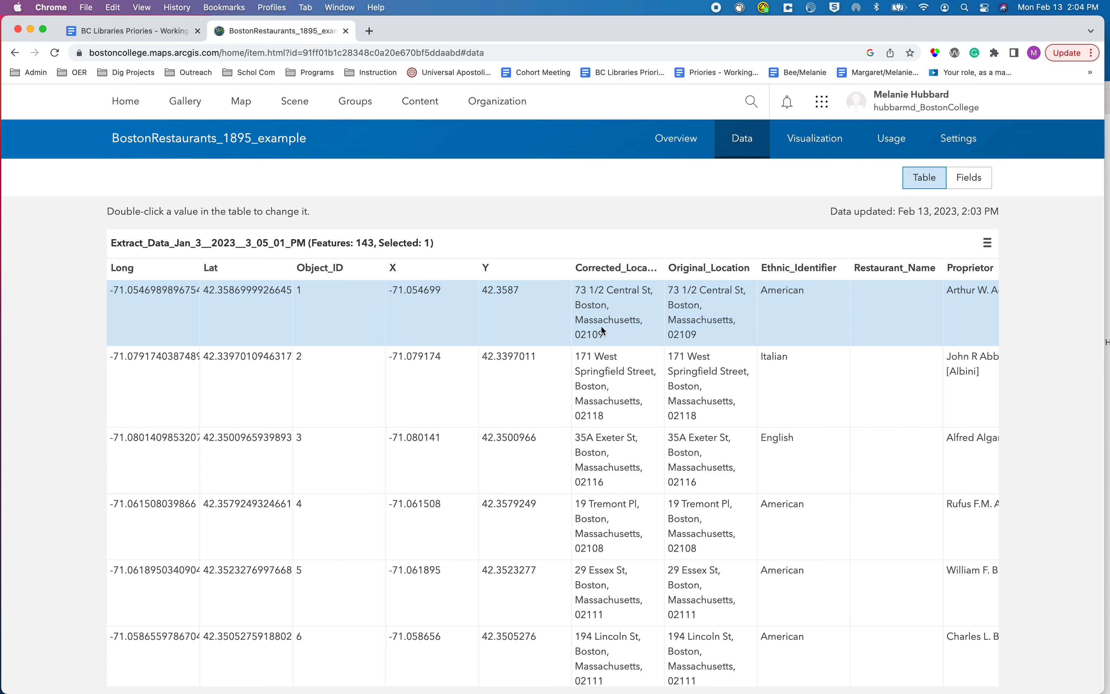
{"action": "double_click", "coordinate": [604, 328]}
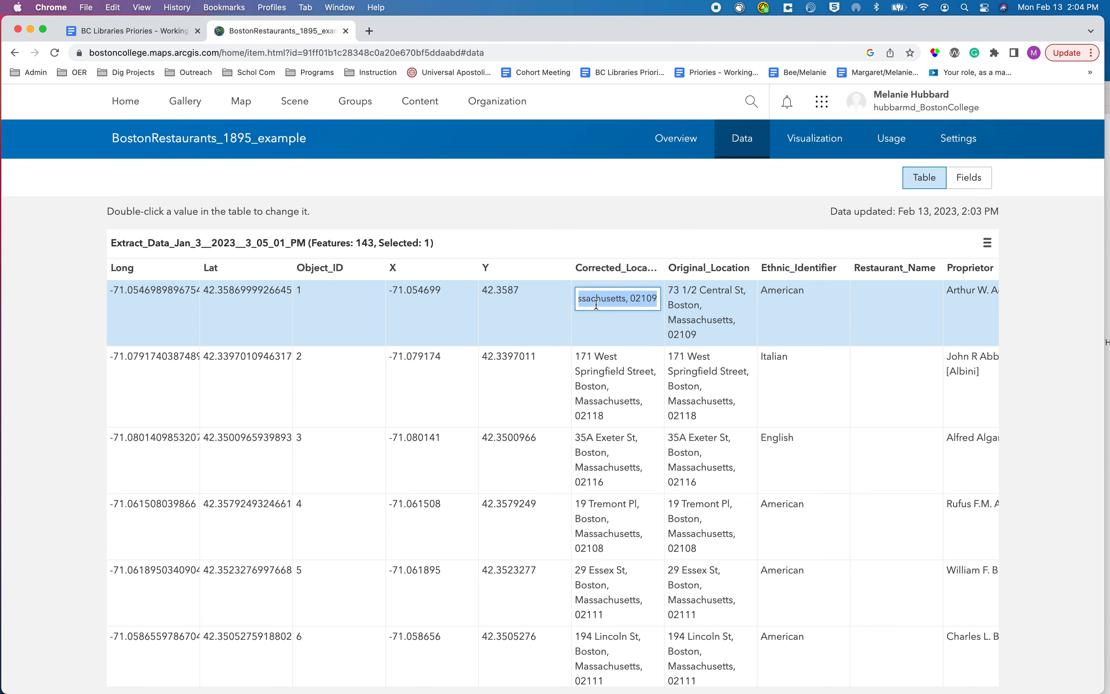
{"action": "left_click", "coordinate": [618, 335]}
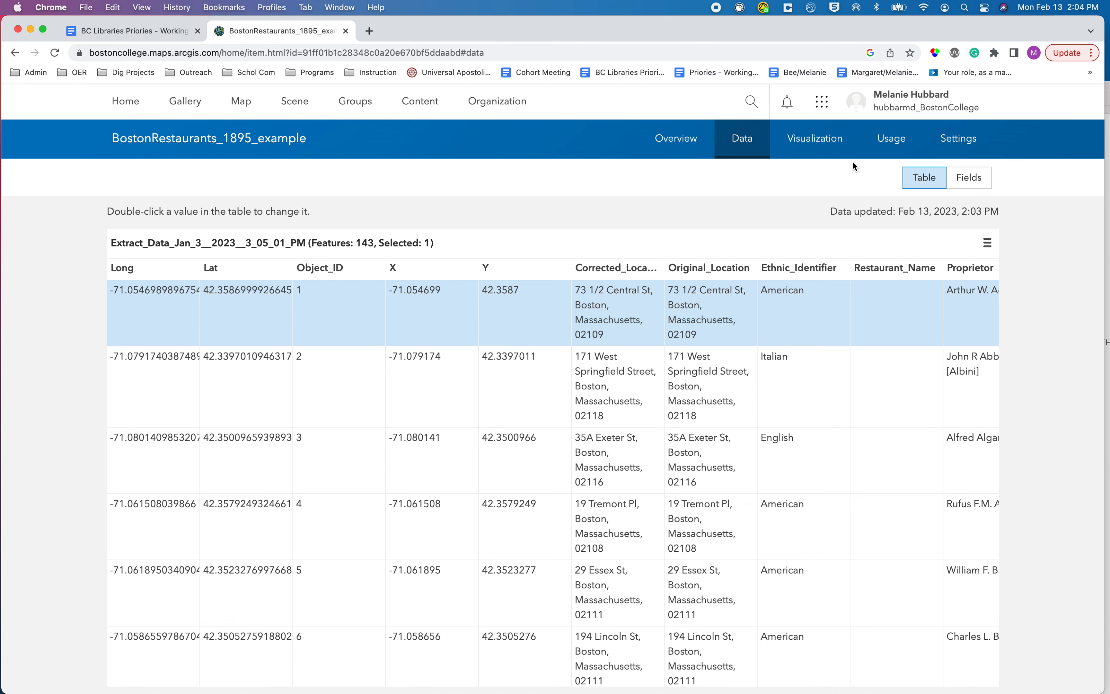
{"action": "left_click", "coordinate": [821, 146]}
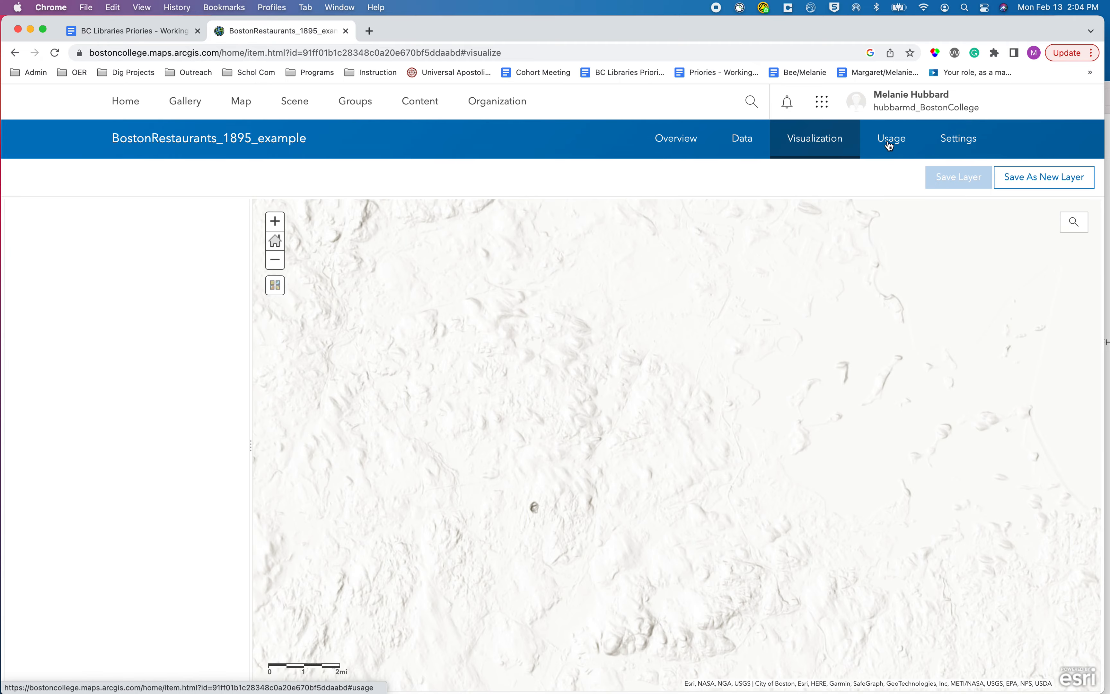
Enable editing for the hosted feature layer in its settings and save the change.
{"action": "left_click", "coordinate": [959, 140]}
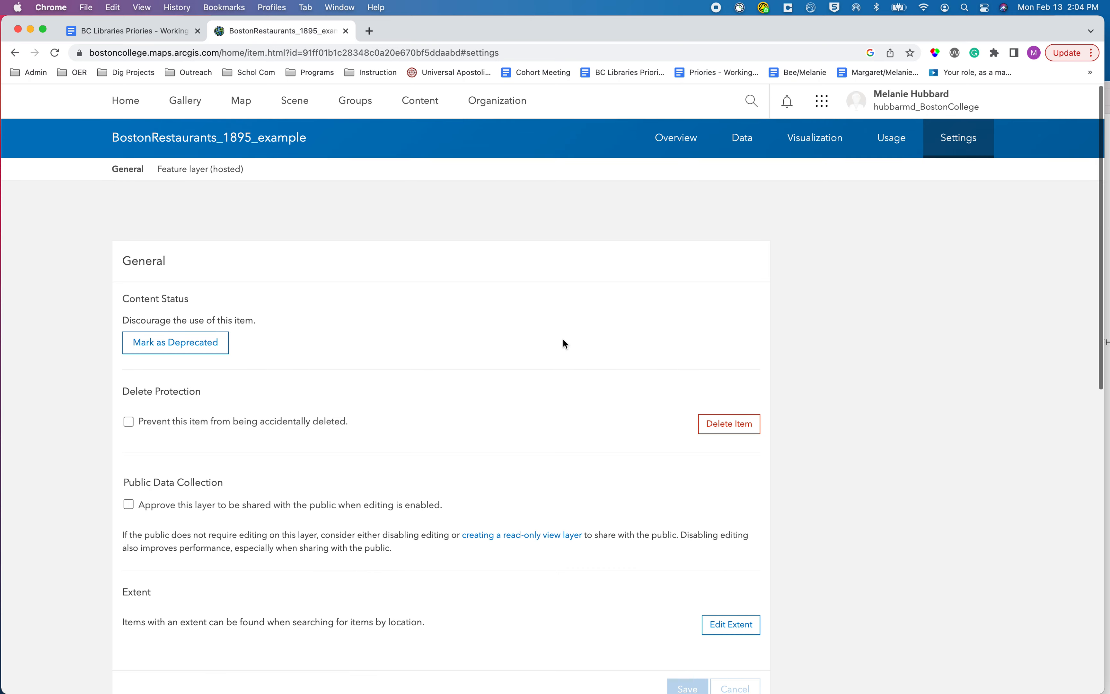
{"action": "scroll", "coordinate": [562, 339], "scroll_direction": "down", "scroll_amount": 10}
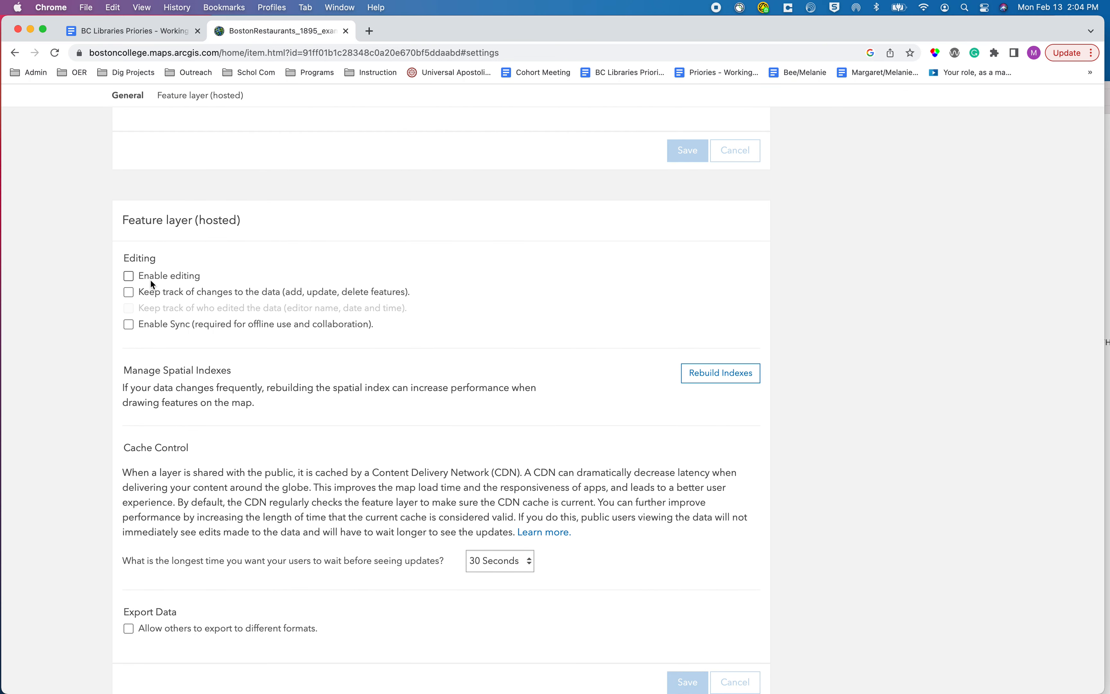
{"action": "left_click", "coordinate": [132, 278]}
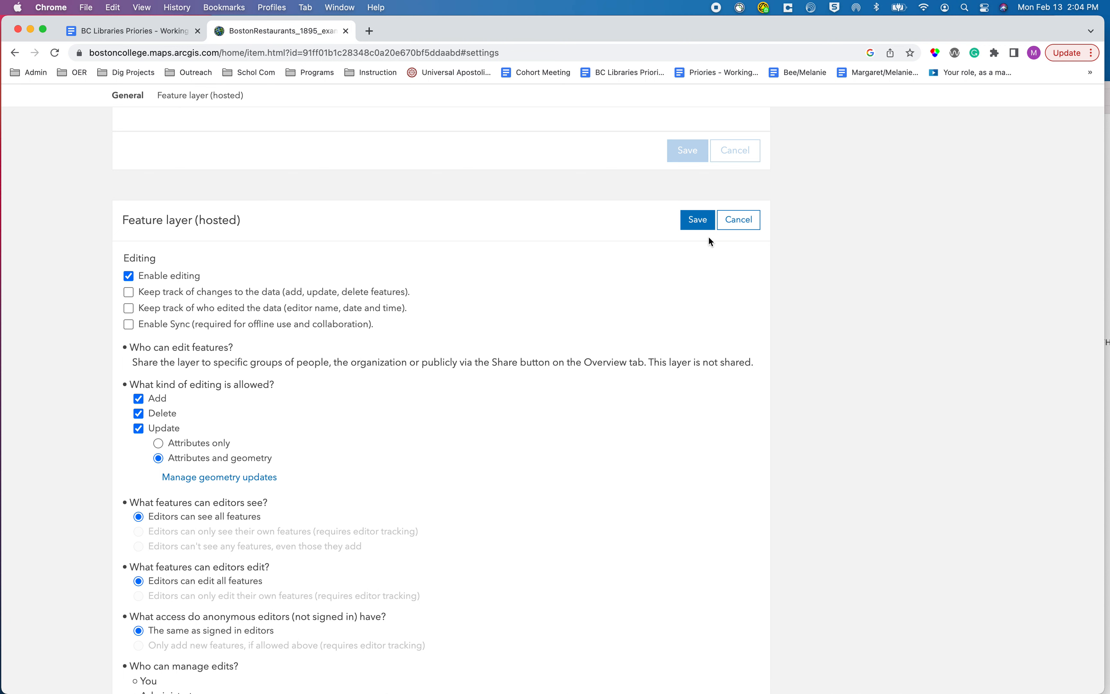
{"action": "left_click", "coordinate": [698, 228]}
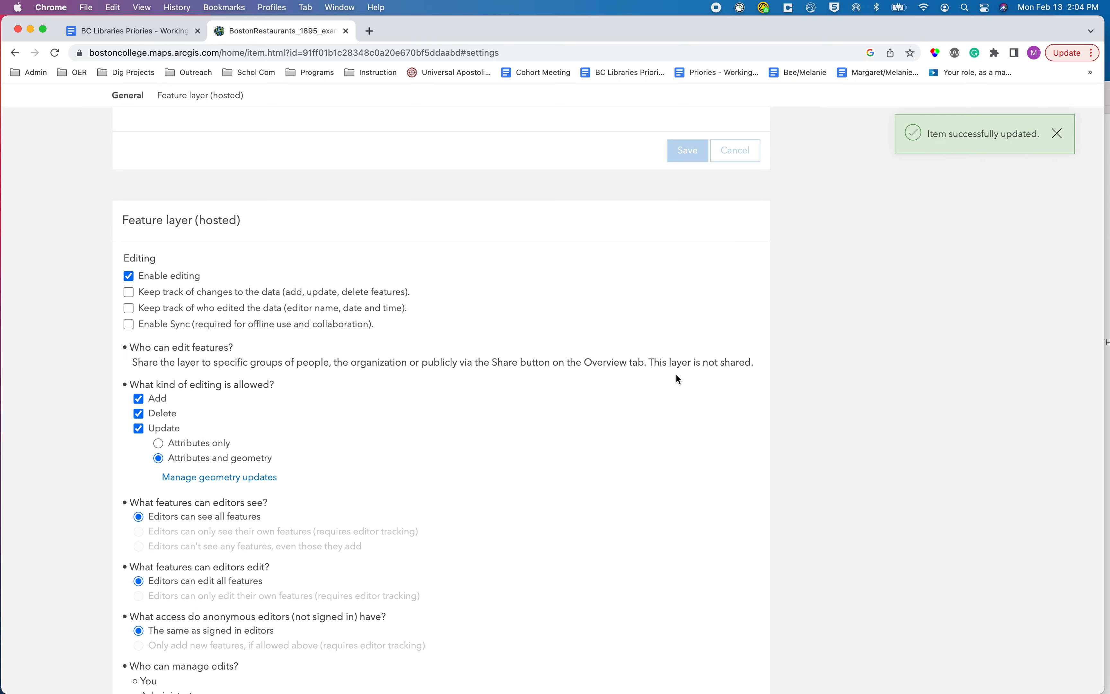
Return to the layer's overview and open the layer in Map Viewer Classic.
{"action": "scroll", "coordinate": [684, 323], "scroll_direction": "up", "scroll_amount": 10}
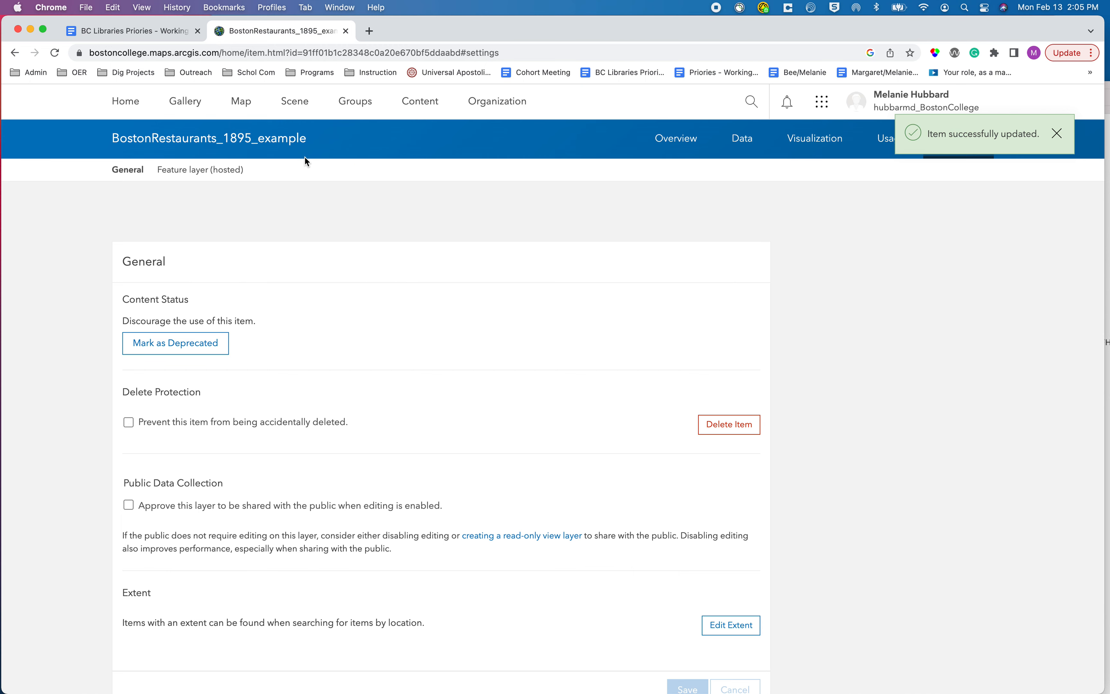
{"action": "left_click", "coordinate": [678, 139]}
{"action": "mouse_move", "coordinate": [173, 282]}
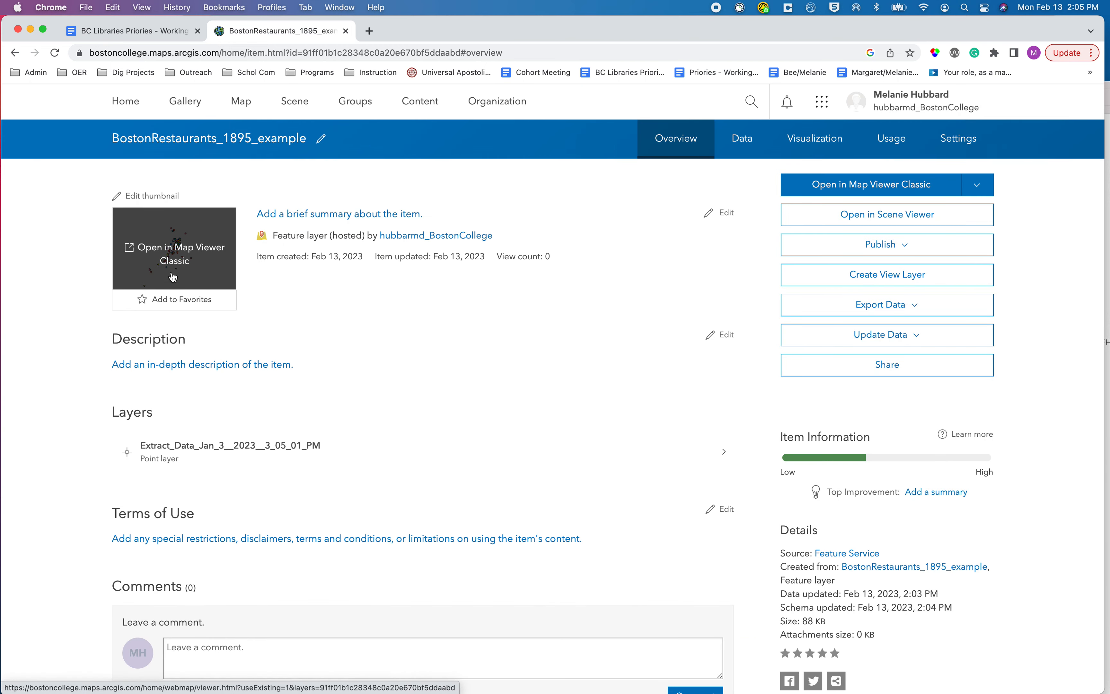
{"action": "left_click", "coordinate": [173, 276]}
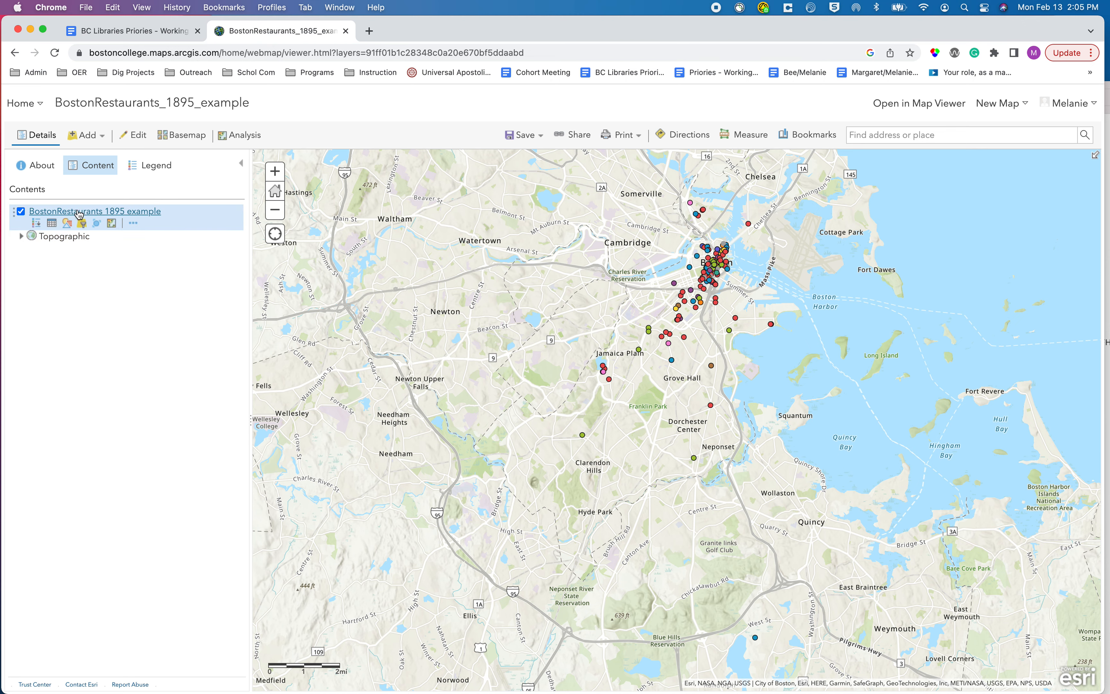
Filter the BostonRestaurants 1895 example layer to show only features whose Ethnic_Identifier is not American.
{"action": "left_click", "coordinate": [82, 225]}
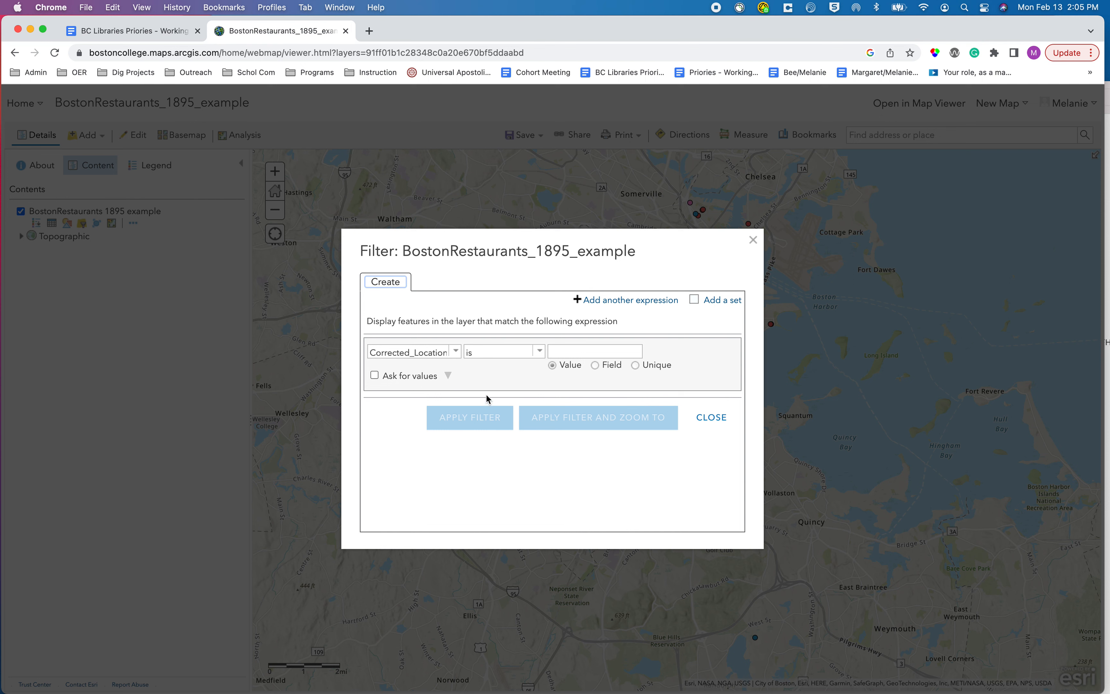
{"action": "left_click", "coordinate": [456, 352]}
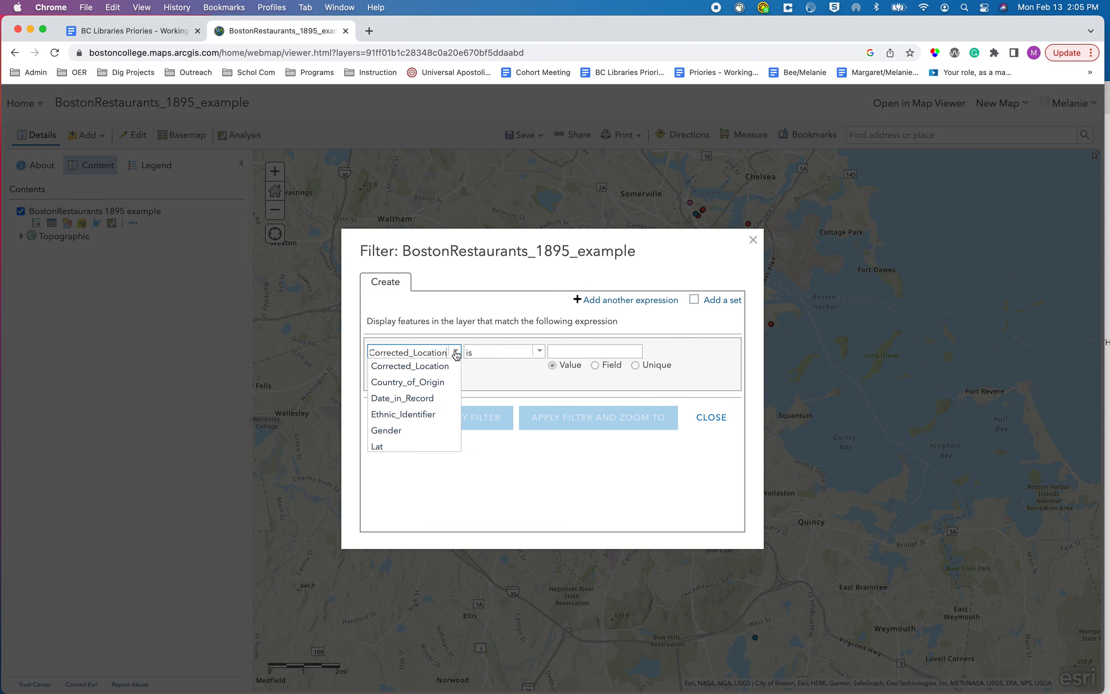
{"action": "scroll", "coordinate": [441, 393], "scroll_direction": "down", "scroll_amount": 1}
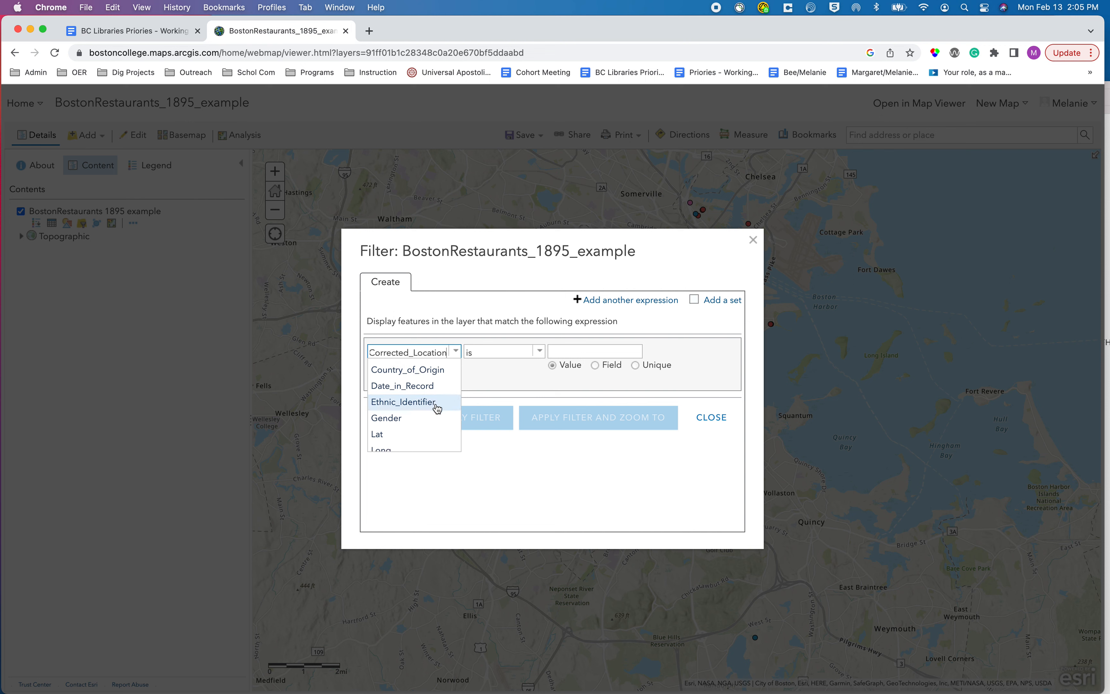
{"action": "left_click", "coordinate": [436, 402]}
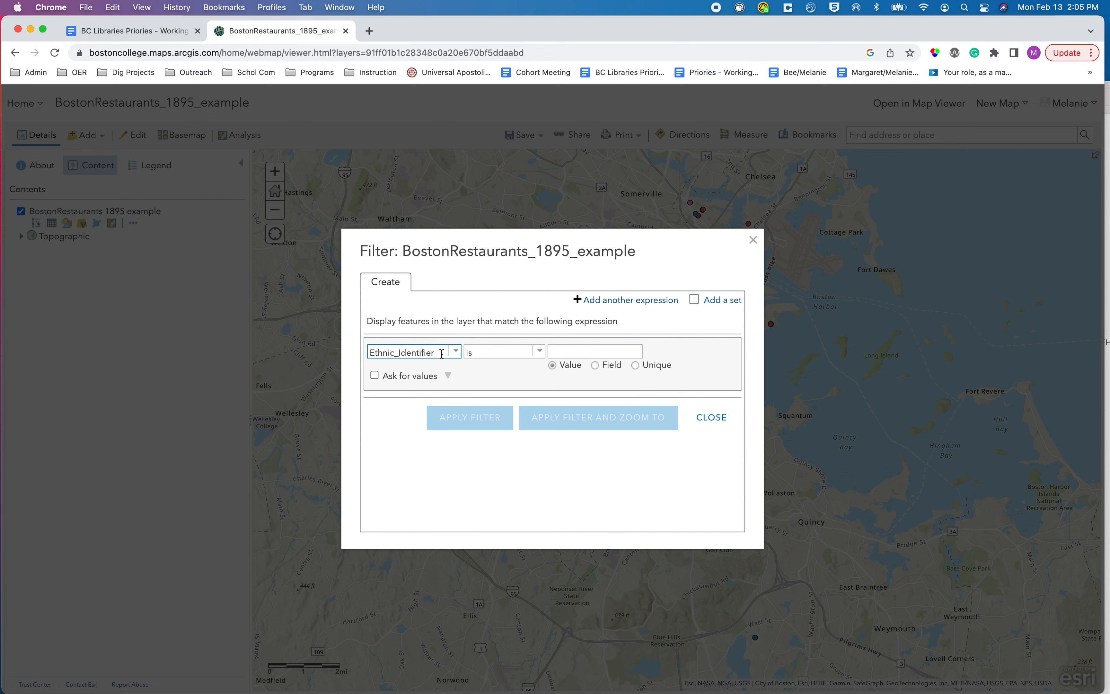
{"action": "left_click", "coordinate": [540, 352]}
{"action": "left_click", "coordinate": [527, 382]}
{"action": "left_click", "coordinate": [585, 349]}
{"action": "type", "text": "American"}
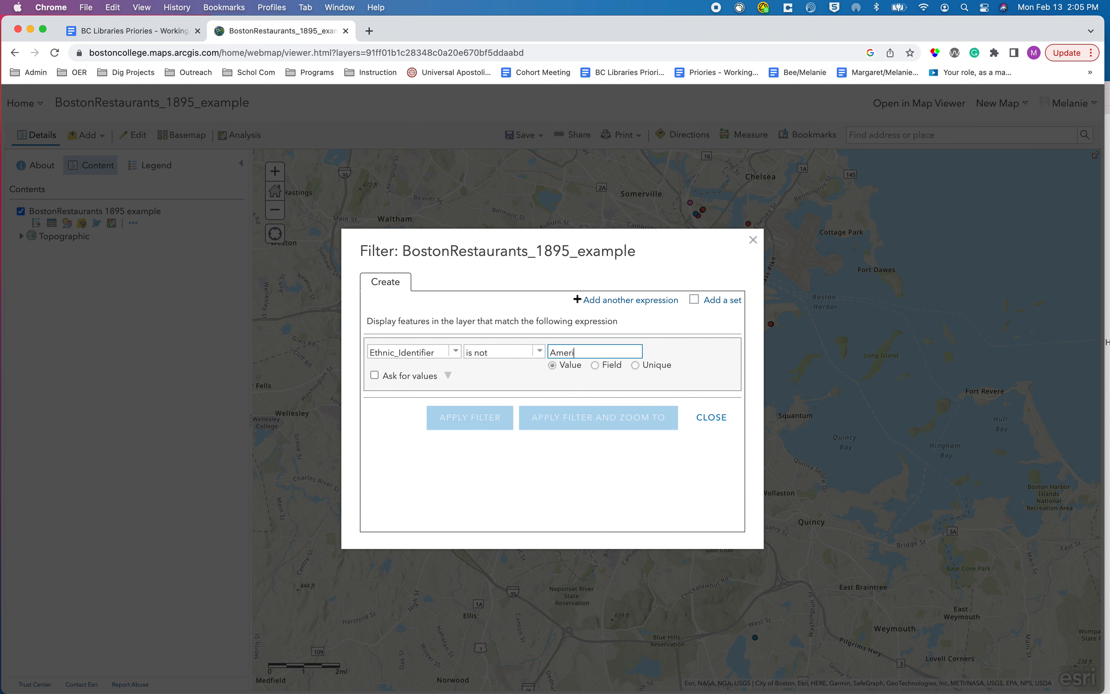
{"action": "left_click", "coordinate": [539, 352]}
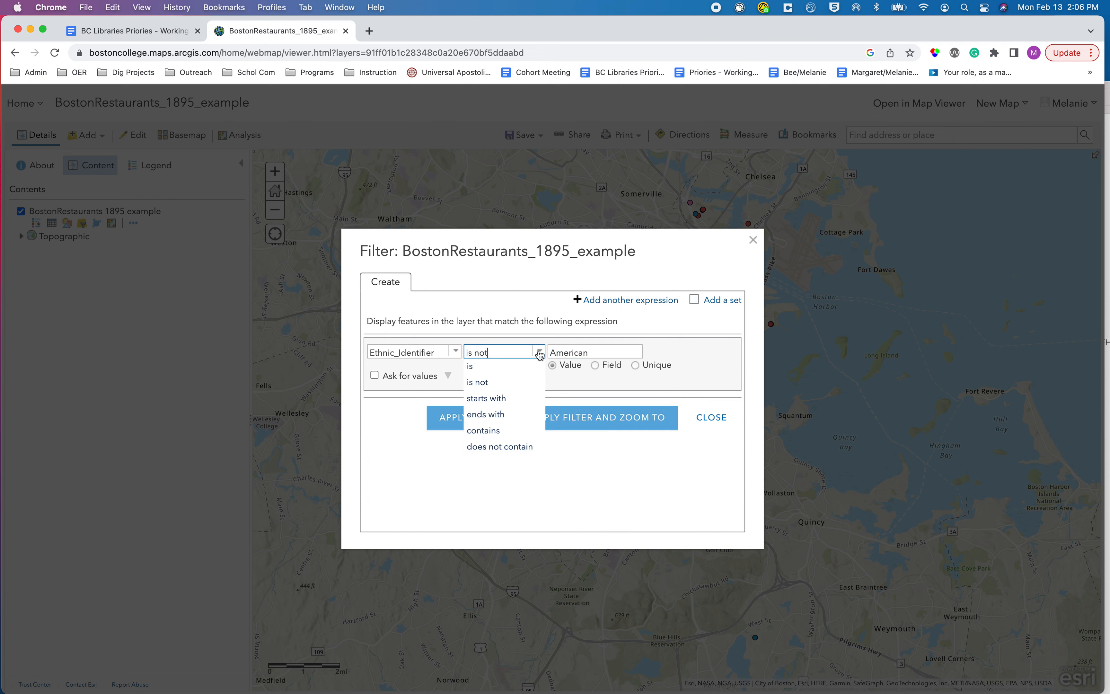
{"action": "left_click", "coordinate": [643, 324]}
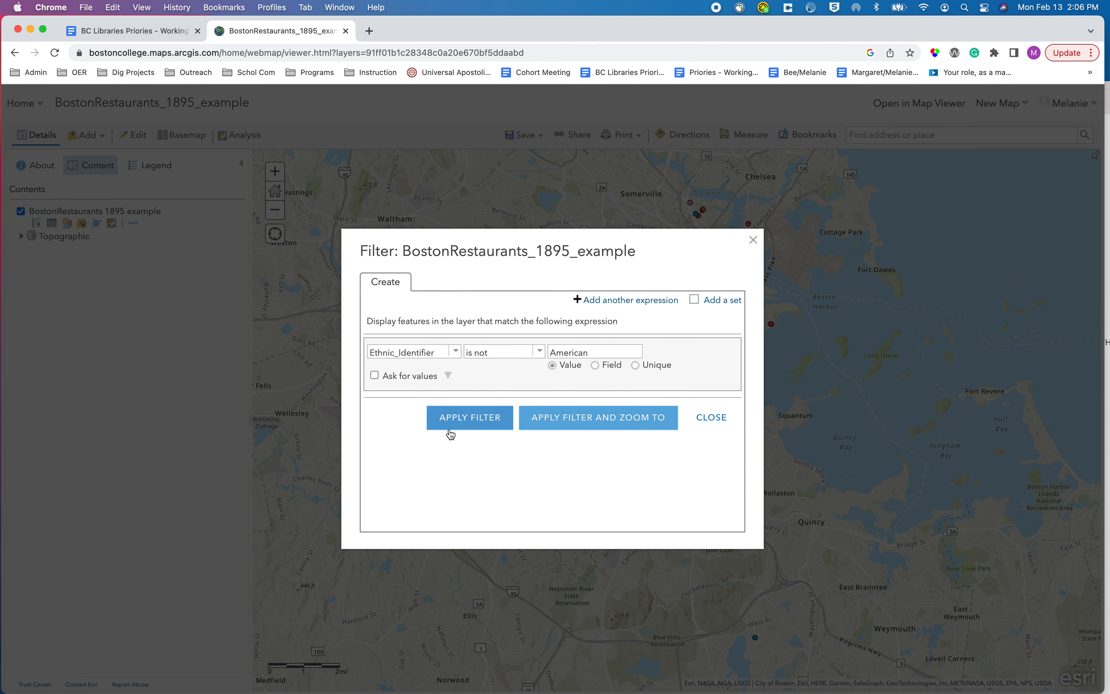
{"action": "left_click", "coordinate": [465, 418]}
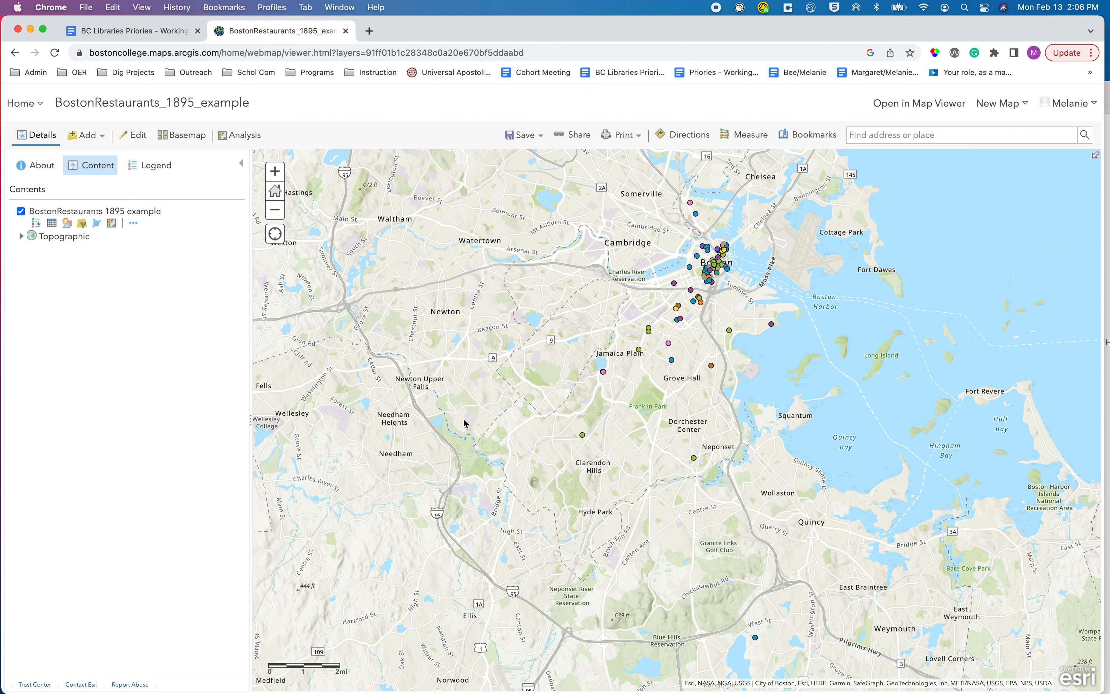
Examine the map legend and the feature types offered for adding new features to the layer.
{"action": "left_click", "coordinate": [157, 172]}
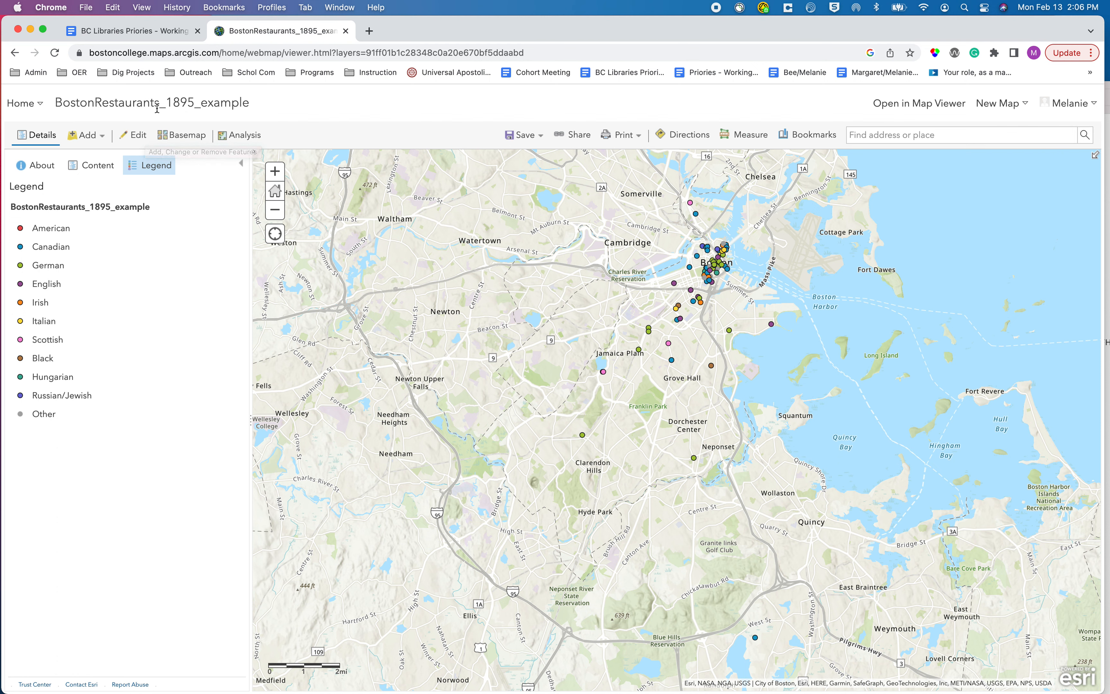
{"action": "left_click", "coordinate": [142, 144]}
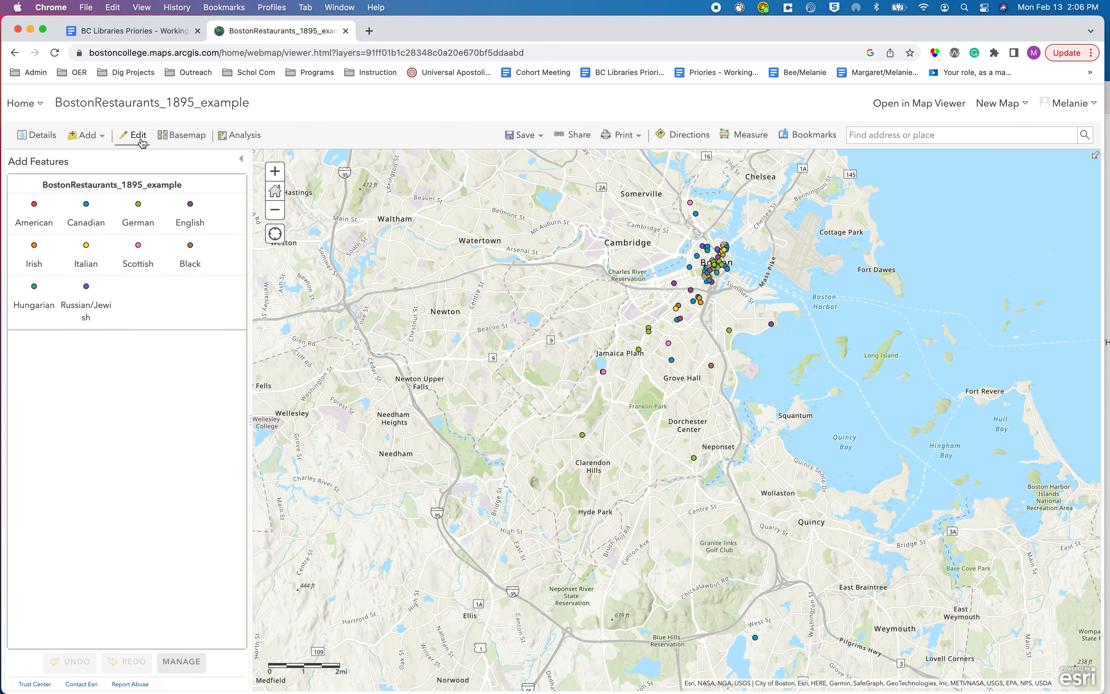
{"action": "left_click", "coordinate": [141, 139]}
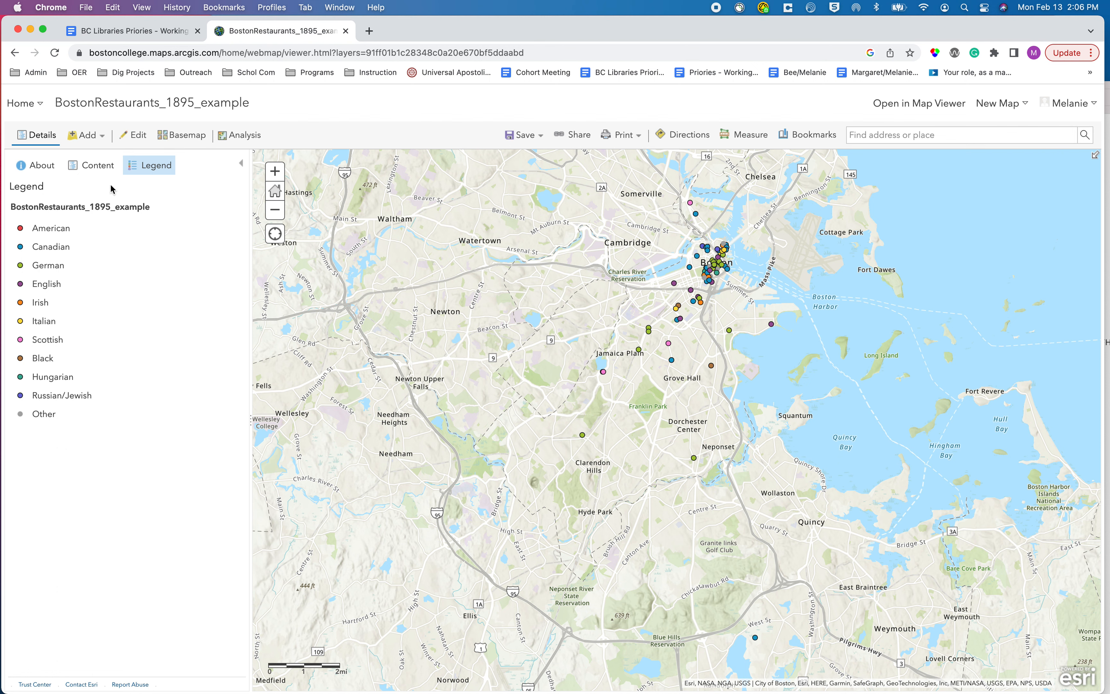
{"action": "left_click", "coordinate": [137, 137]}
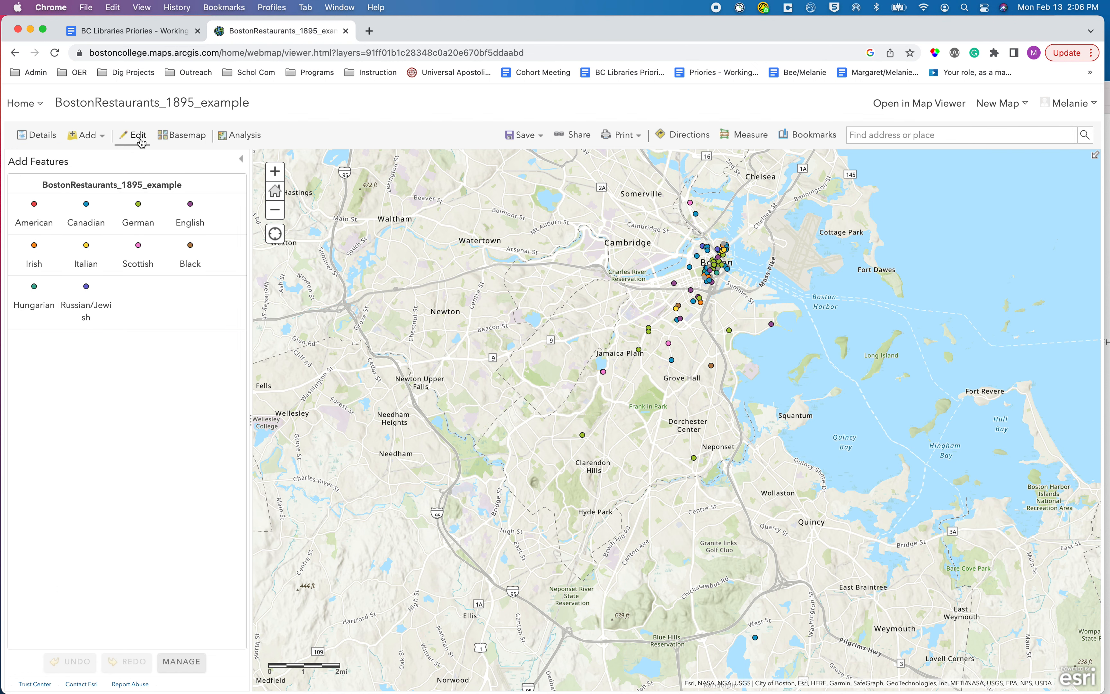
{"action": "left_click", "coordinate": [46, 211]}
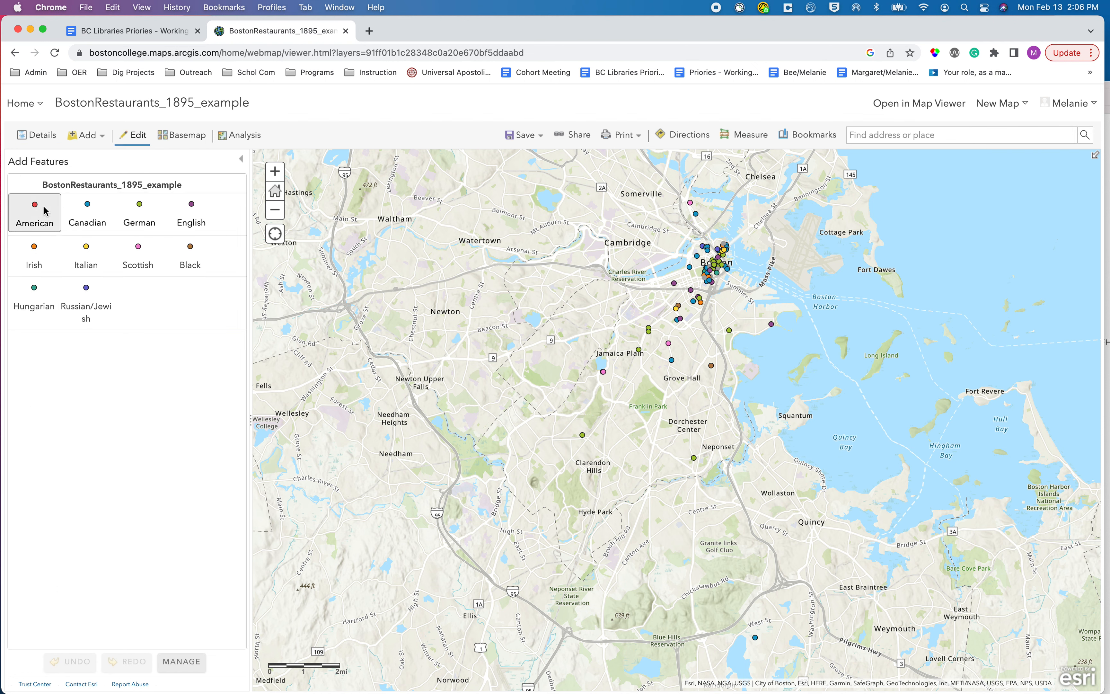
{"action": "left_click", "coordinate": [137, 137]}
{"action": "left_click", "coordinate": [92, 165]}
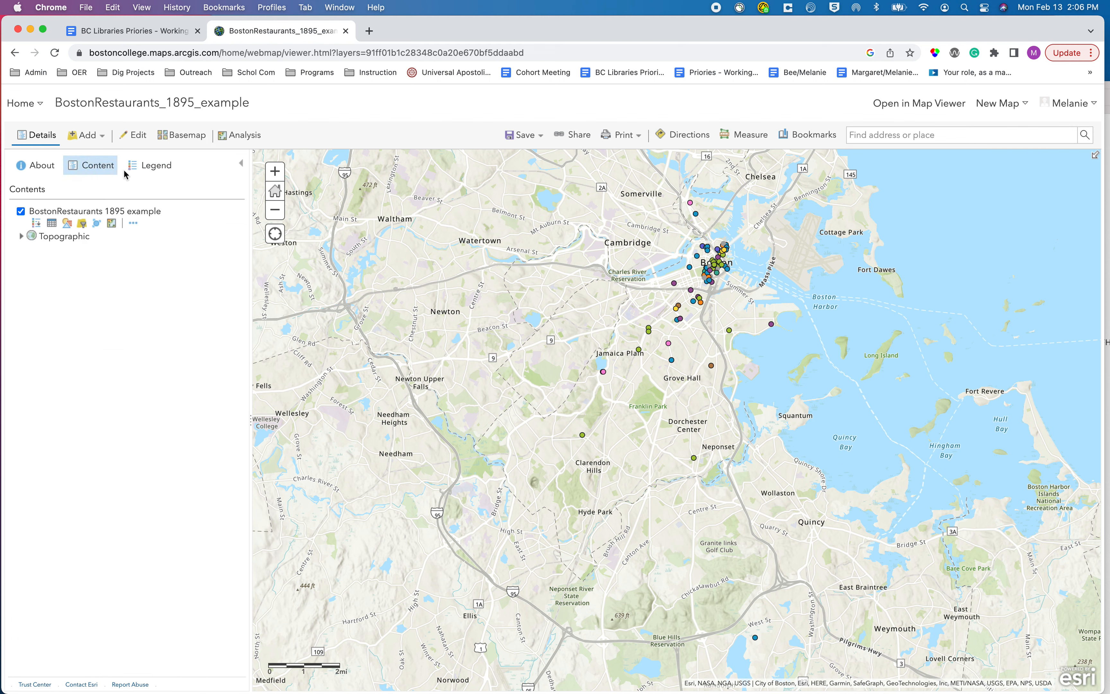
{"action": "left_click", "coordinate": [144, 165]}
Remove the American type from the layer's new-feature templates, save the changes and reload the map.
{"action": "left_click", "coordinate": [137, 135]}
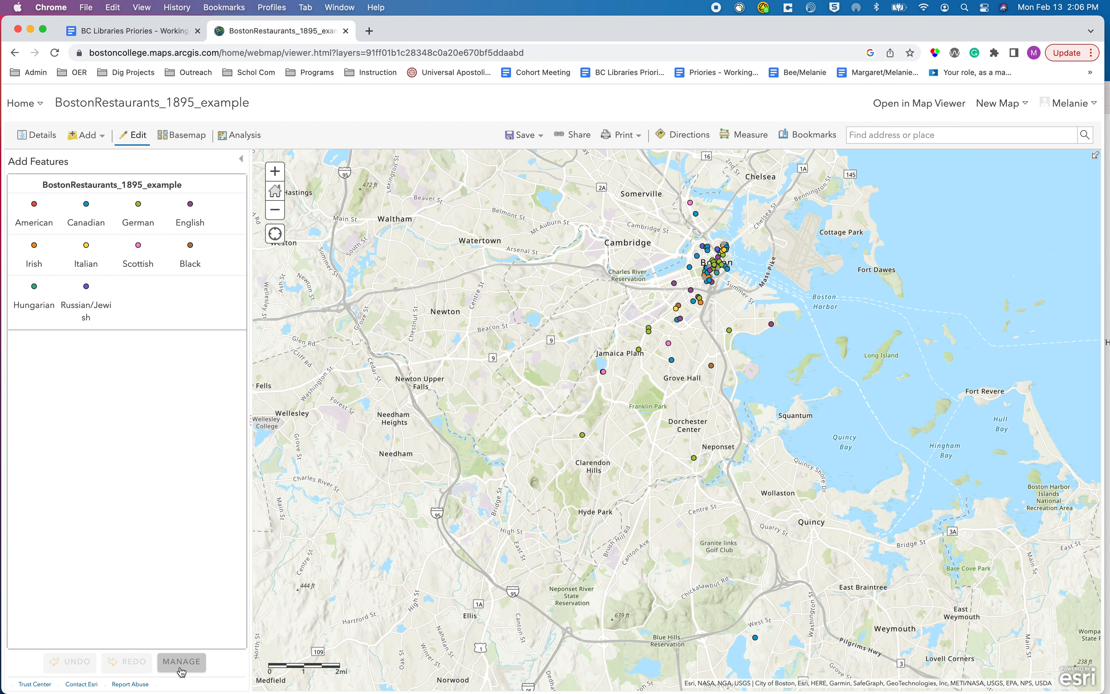
{"action": "left_click", "coordinate": [181, 662]}
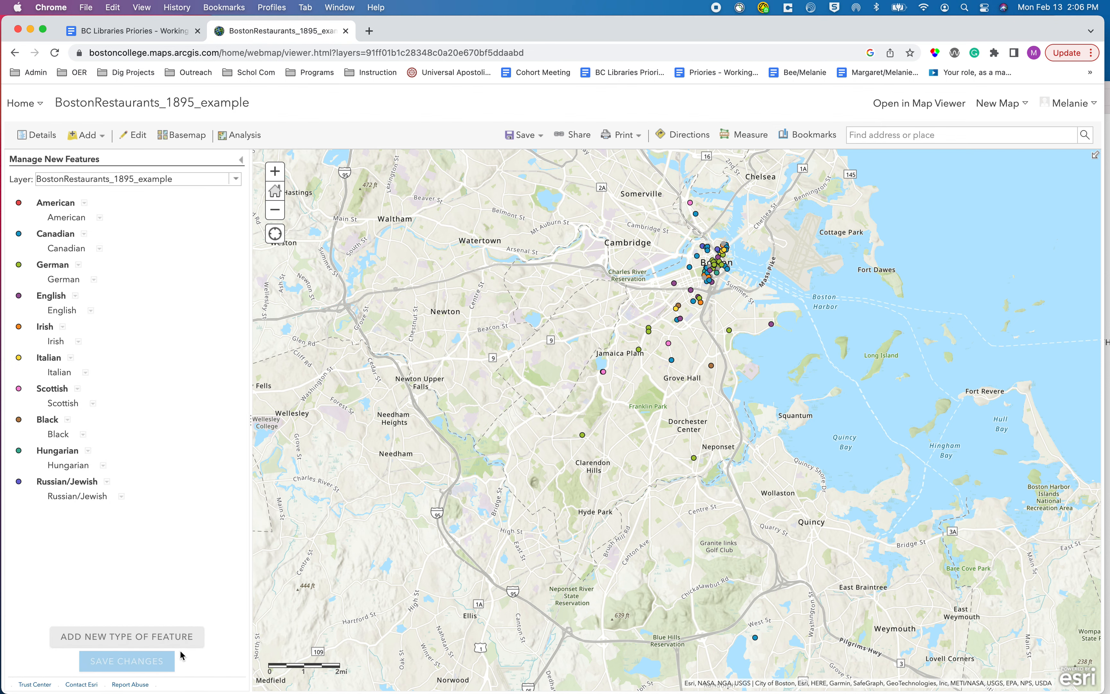
{"action": "left_click", "coordinate": [85, 203]}
{"action": "left_click", "coordinate": [114, 245]}
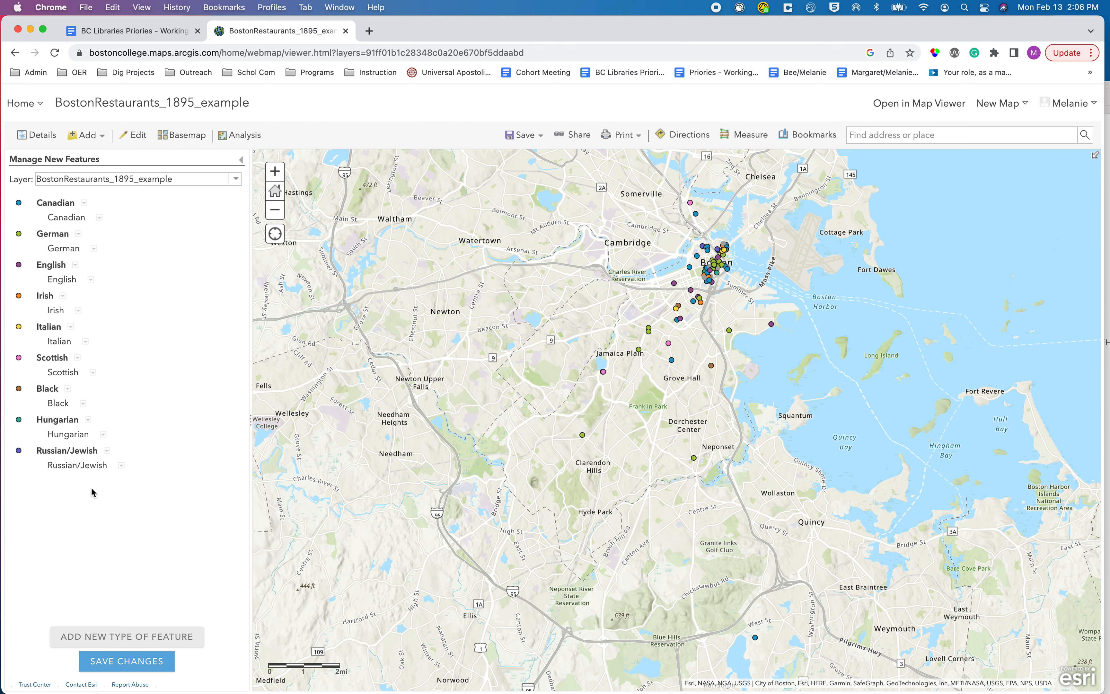
{"action": "left_click", "coordinate": [165, 663]}
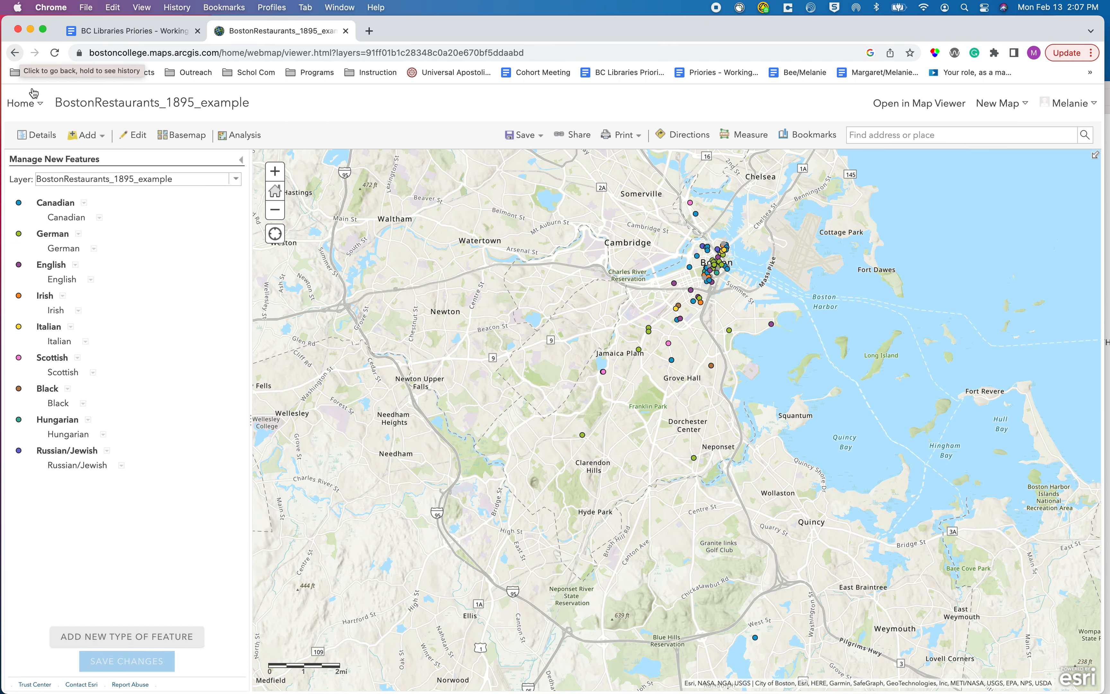
{"action": "left_click", "coordinate": [243, 160]}
{"action": "left_click", "coordinate": [243, 163]}
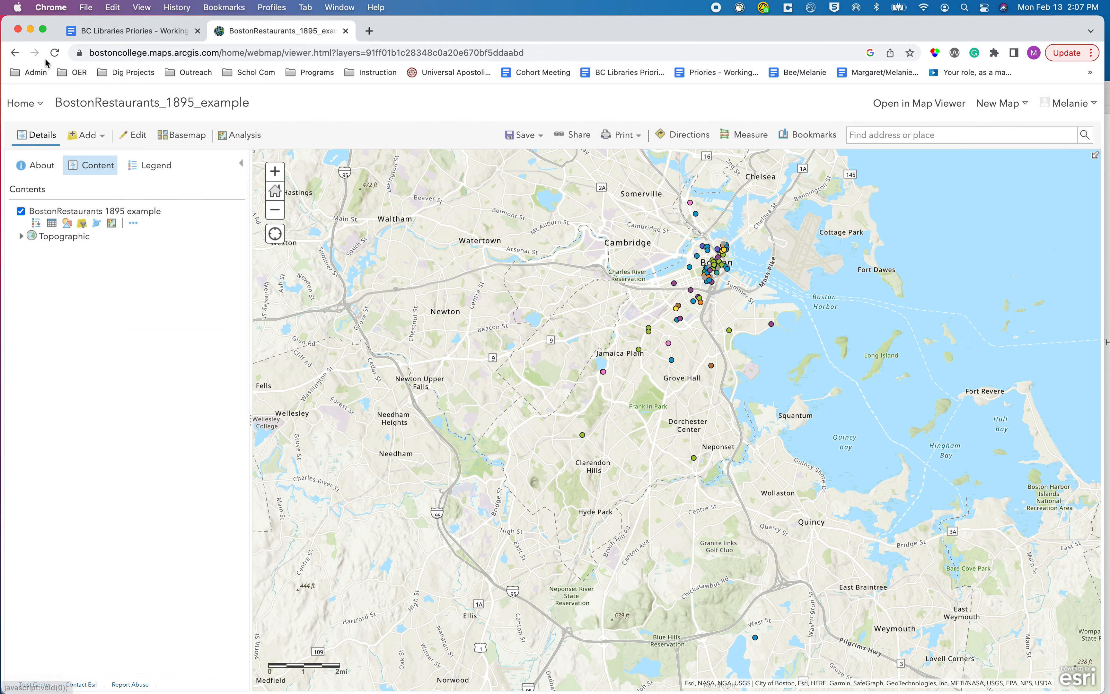
{"action": "left_click", "coordinate": [55, 52]}
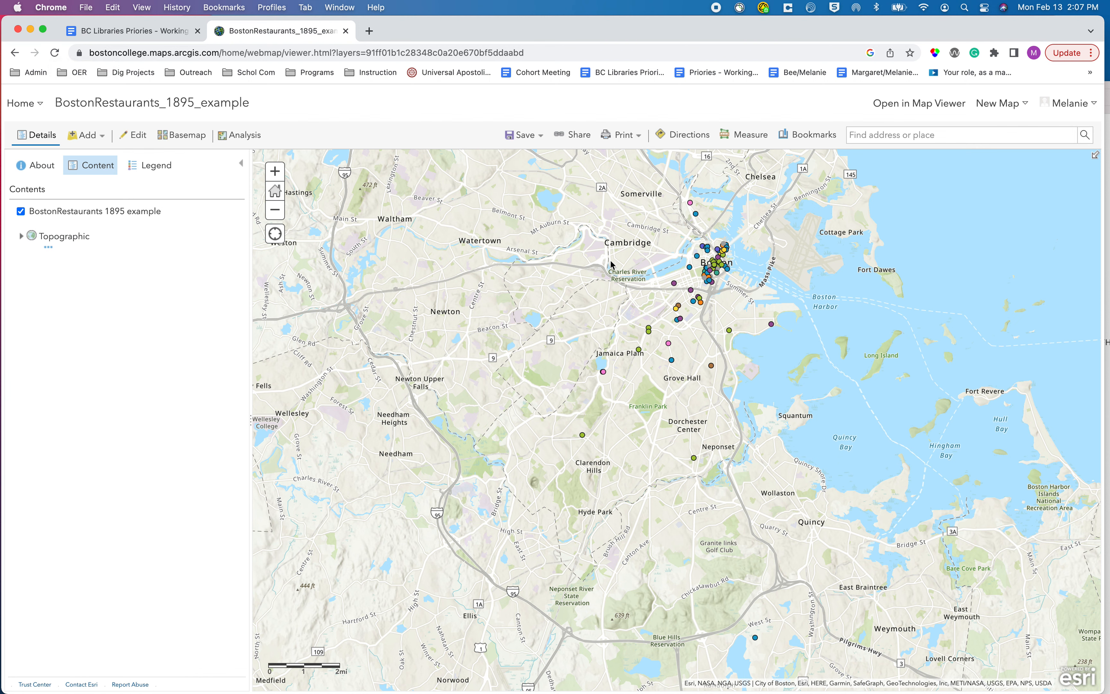
Save the filtered map as a web map titled BR1895_noAmeircan.
{"action": "left_click", "coordinate": [528, 141]}
{"action": "left_click", "coordinate": [524, 157]}
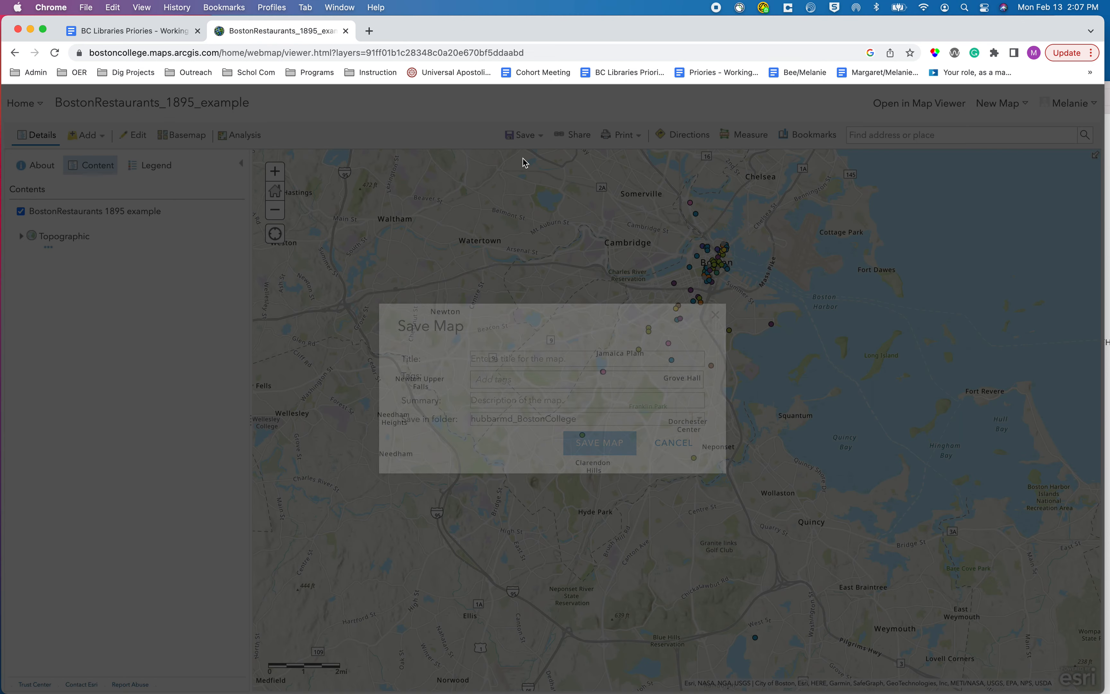
{"action": "left_click", "coordinate": [538, 356]}
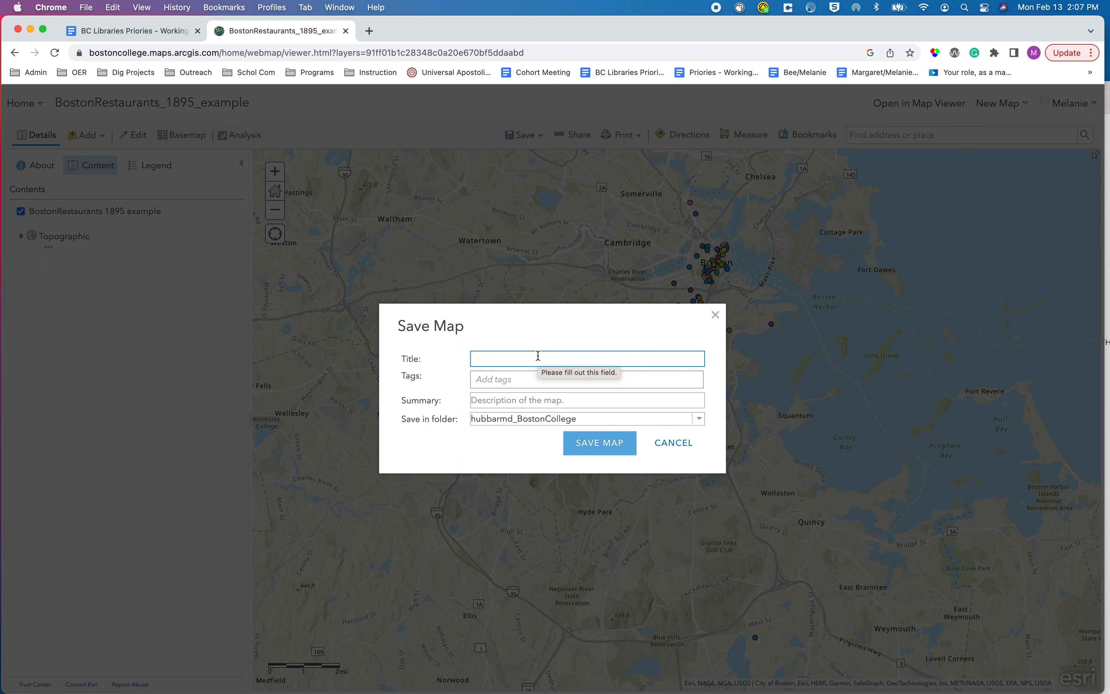
{"action": "type", "text": "BR"}
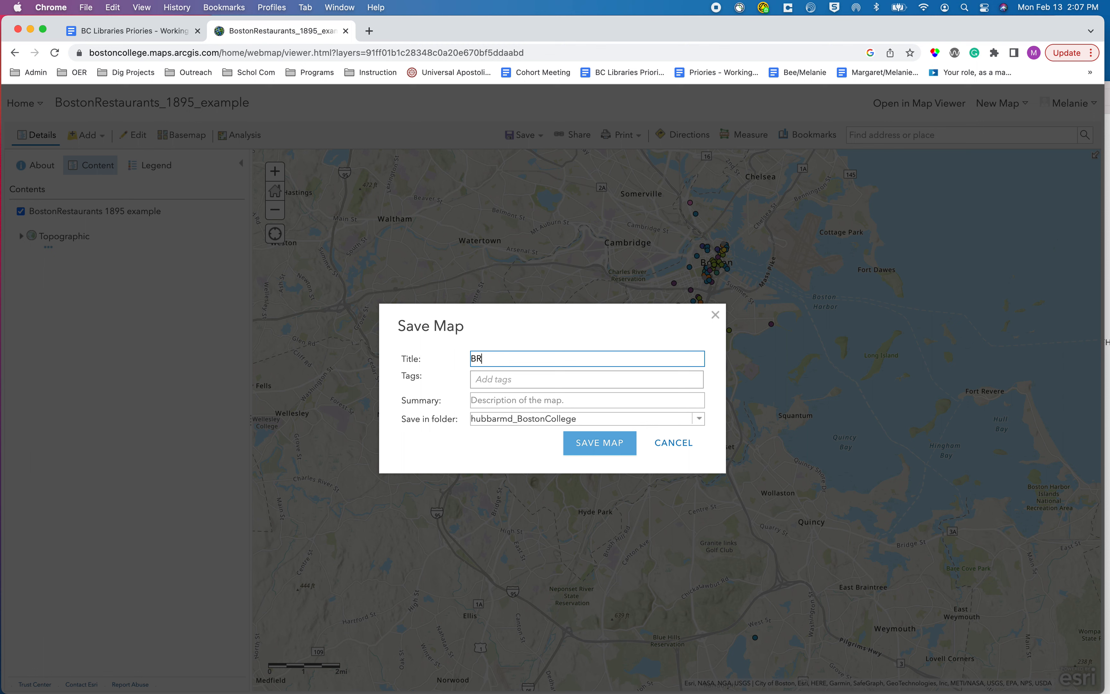
{"action": "type", "text": "1895_noAmeircan"}
{"action": "left_click", "coordinate": [613, 443]}
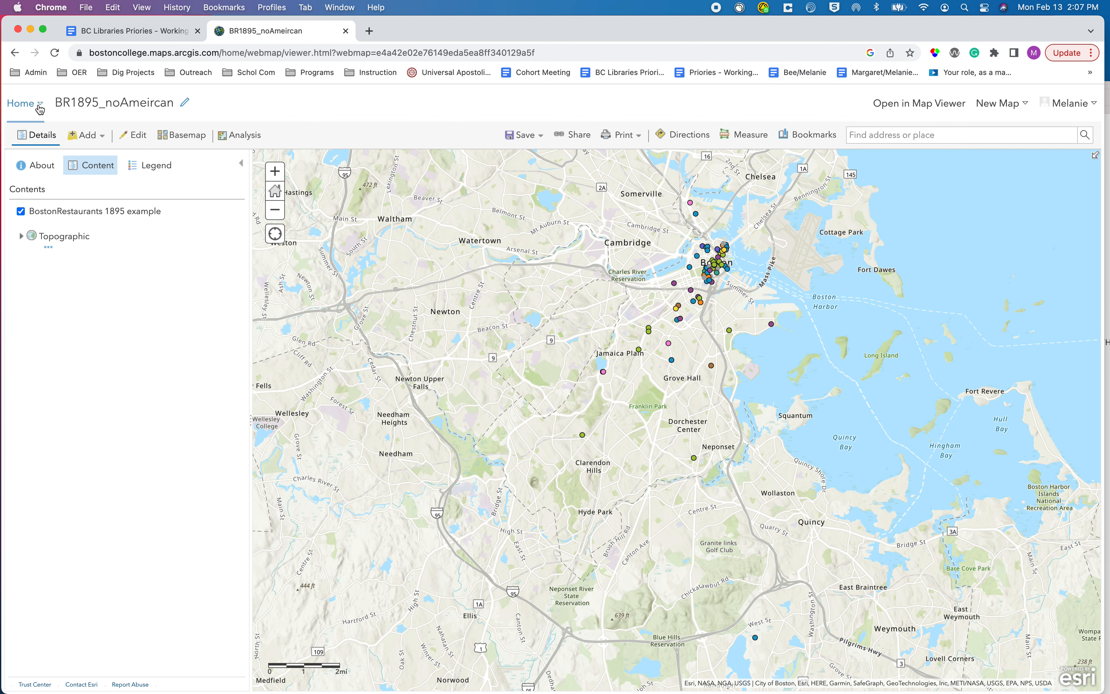
Go to My Content and open the saved BR1895_noAmeircan web map in the map viewer.
{"action": "left_click", "coordinate": [29, 104]}
{"action": "left_click", "coordinate": [40, 255]}
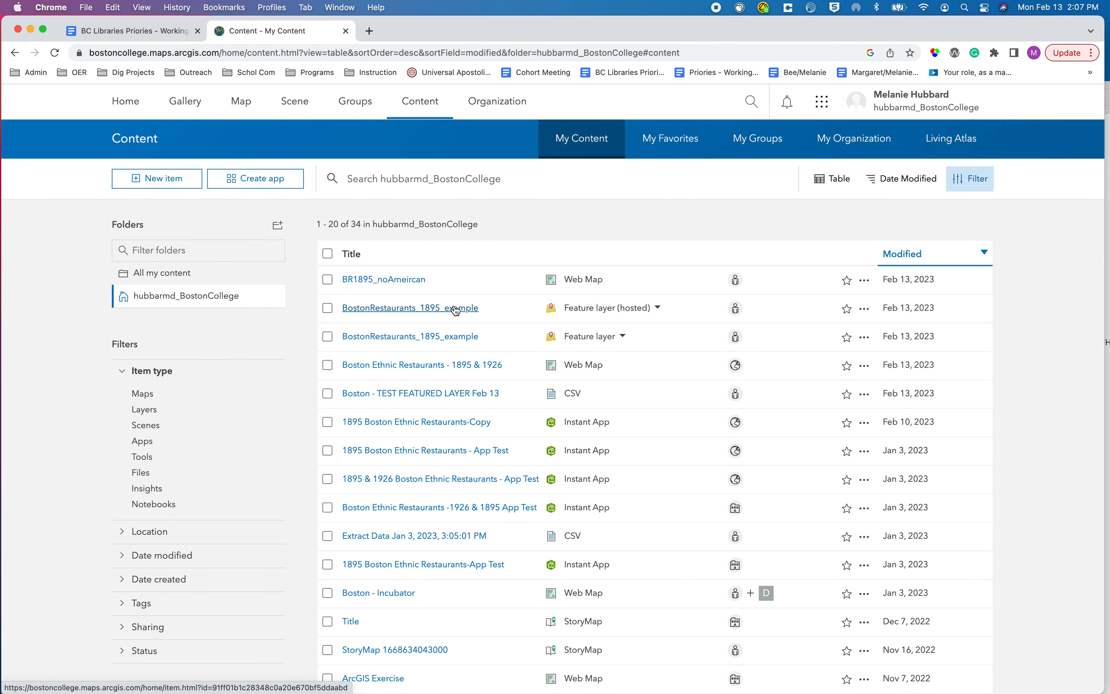
{"action": "left_click", "coordinate": [417, 285]}
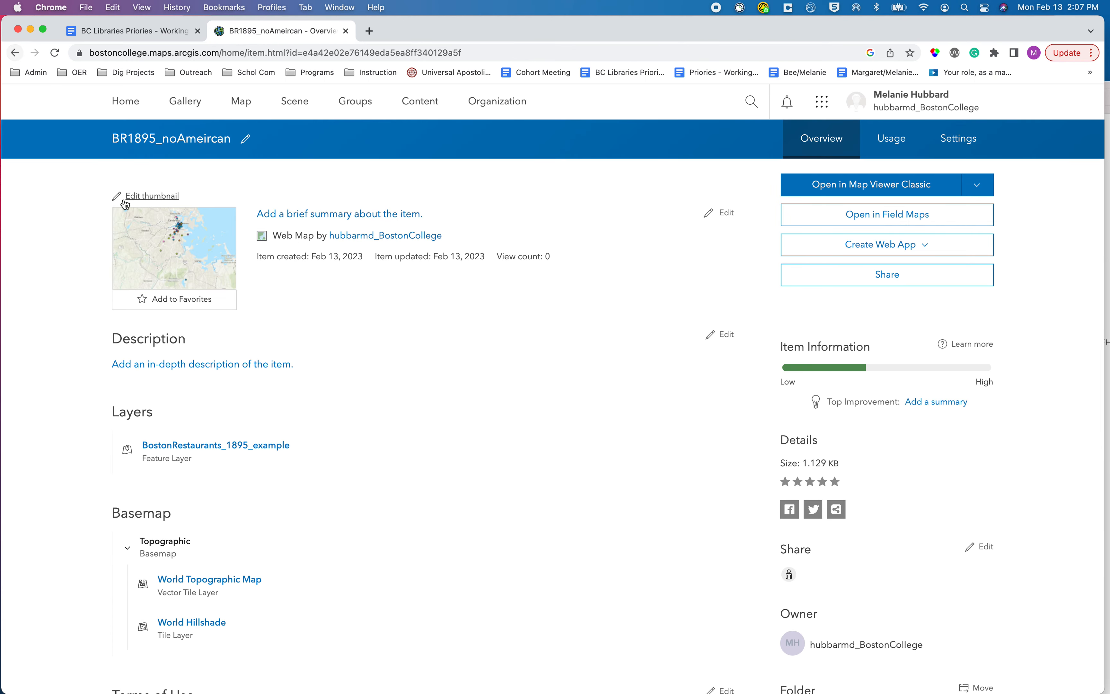
{"action": "left_click", "coordinate": [186, 254]}
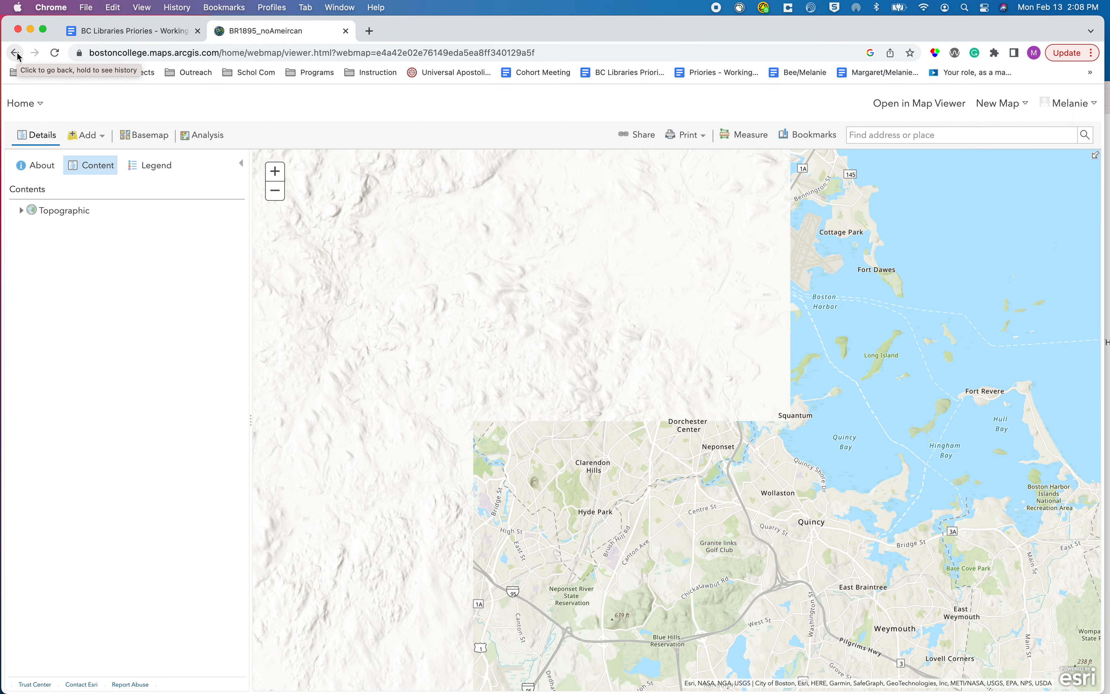
Return to the content list and open the hosted BostonRestaurants_1895_example feature layer in Map Viewer Classic.
{"action": "left_click", "coordinate": [15, 53]}
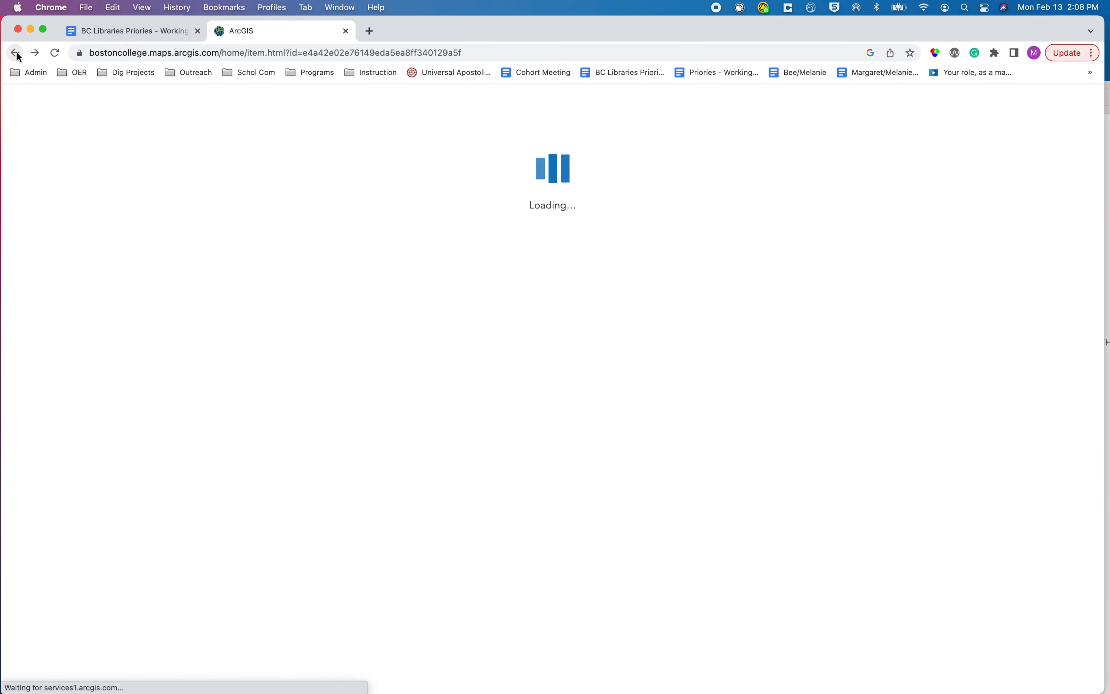
{"action": "left_click", "coordinate": [18, 54]}
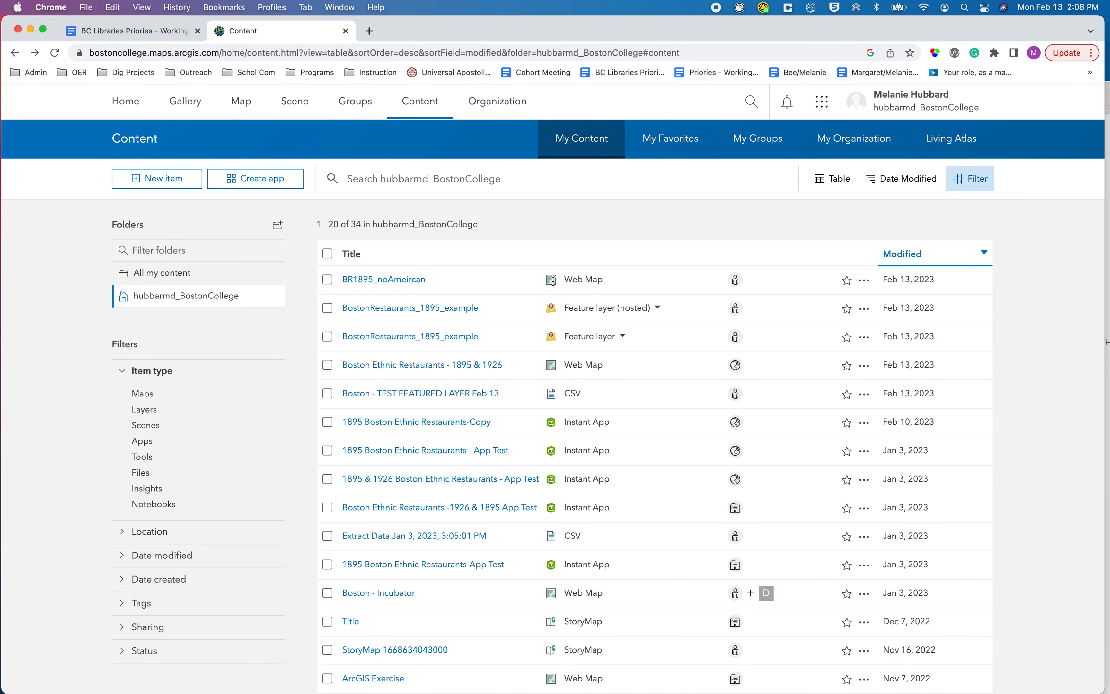
{"action": "left_click", "coordinate": [475, 311]}
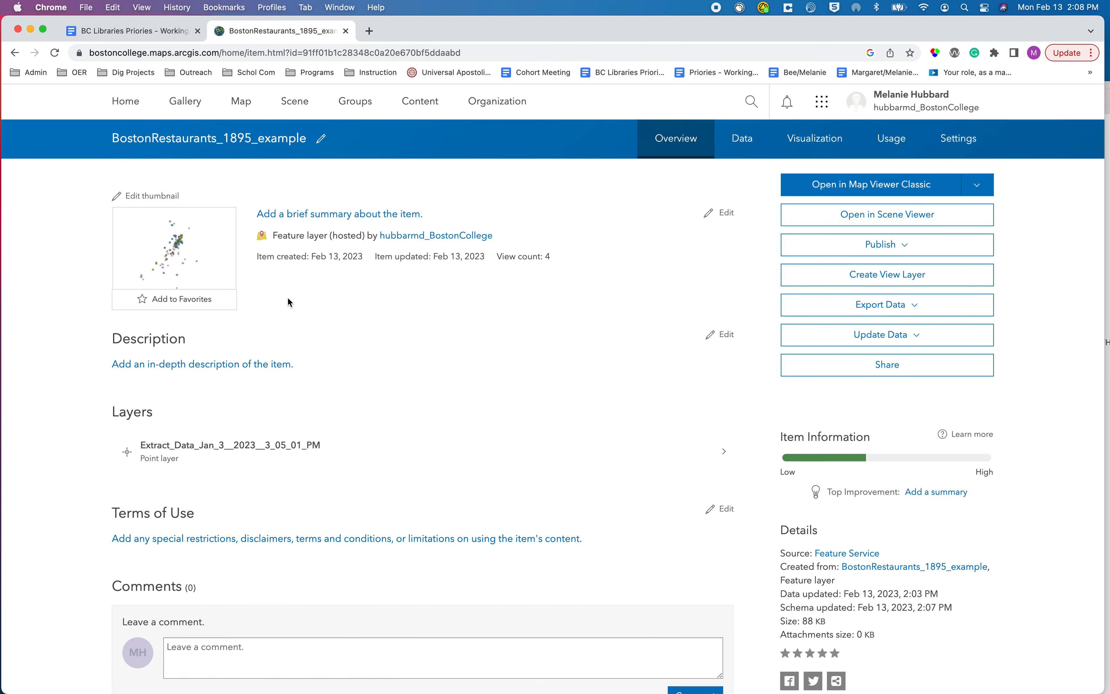
{"action": "left_click", "coordinate": [204, 259]}
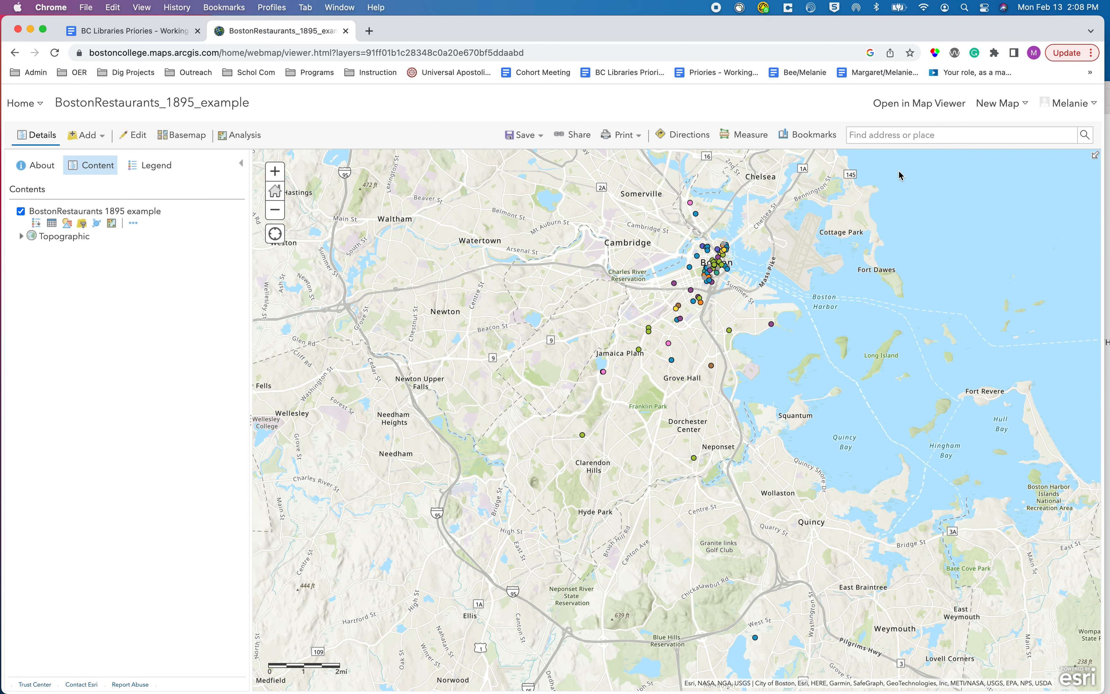
Go back to the content list and open the item page of the Boston Ethnic Restaurants - 1895 & 1926 web map.
{"action": "right_click", "coordinate": [16, 54]}
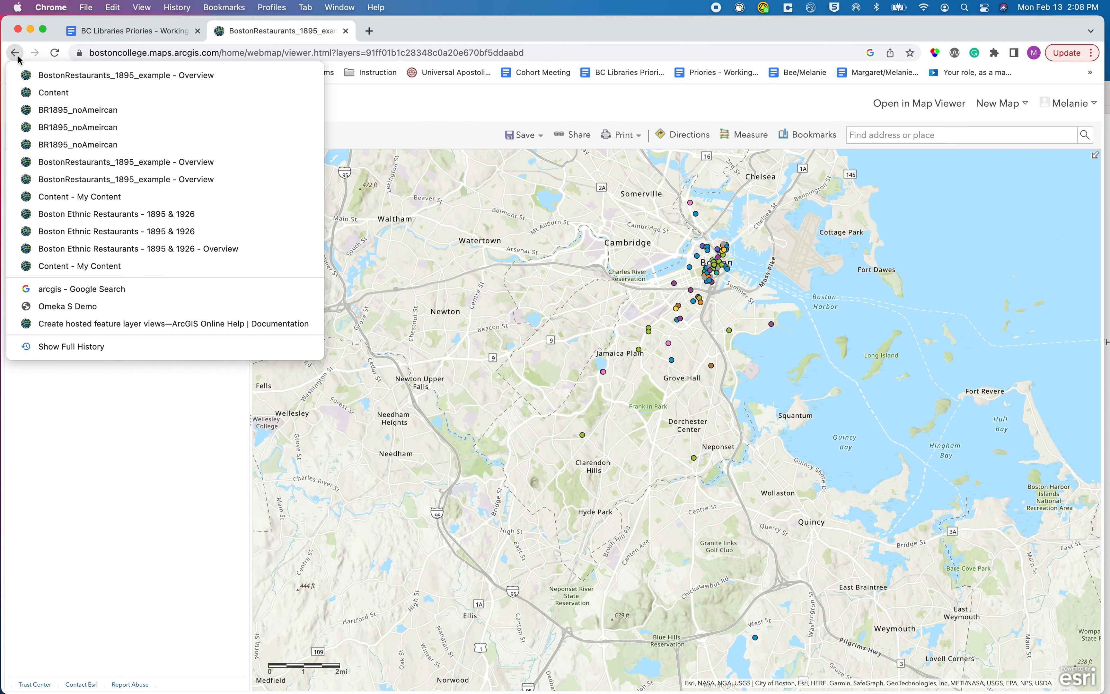
{"action": "left_click", "coordinate": [16, 53]}
{"action": "left_click", "coordinate": [15, 53]}
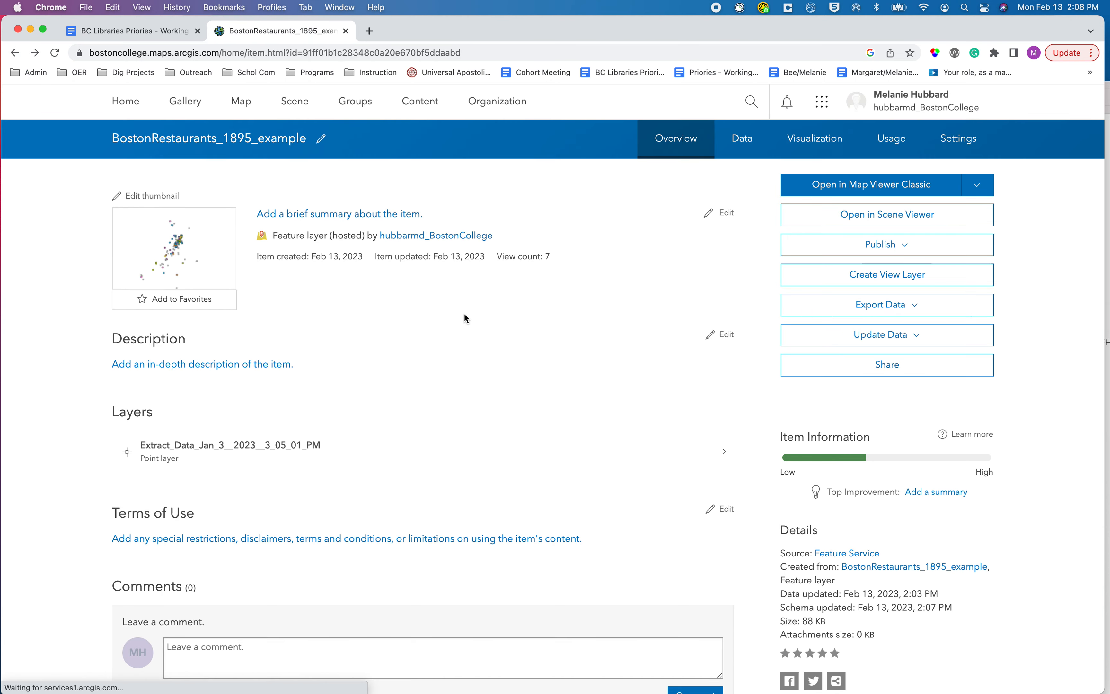
{"action": "left_click", "coordinate": [15, 55]}
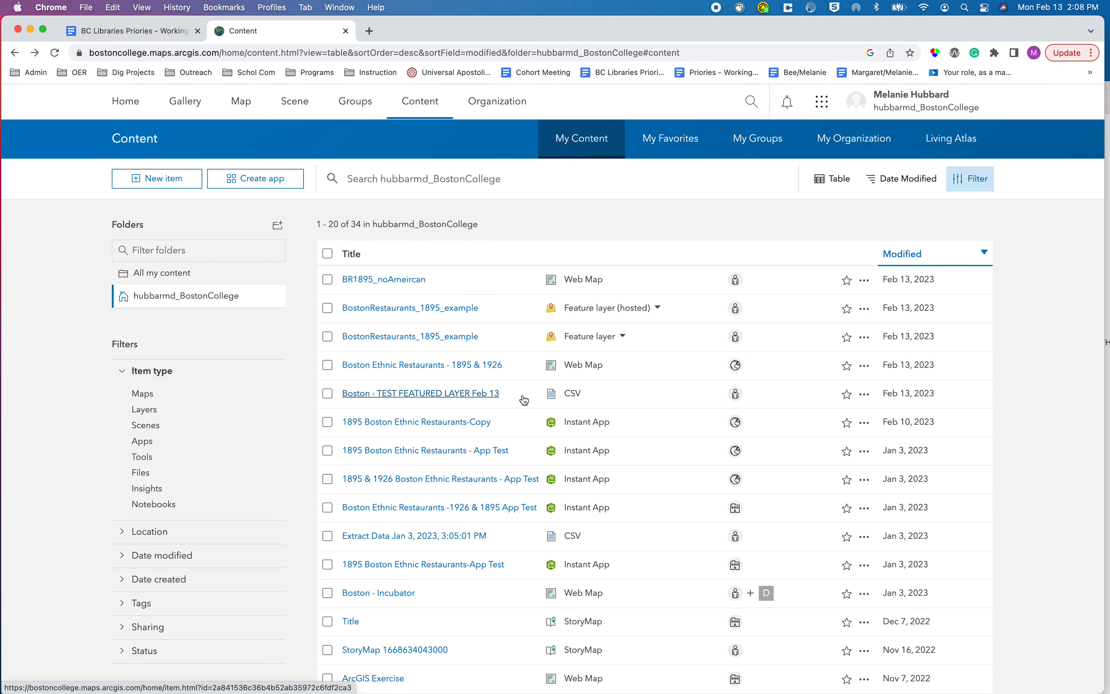
{"action": "left_click", "coordinate": [474, 369]}
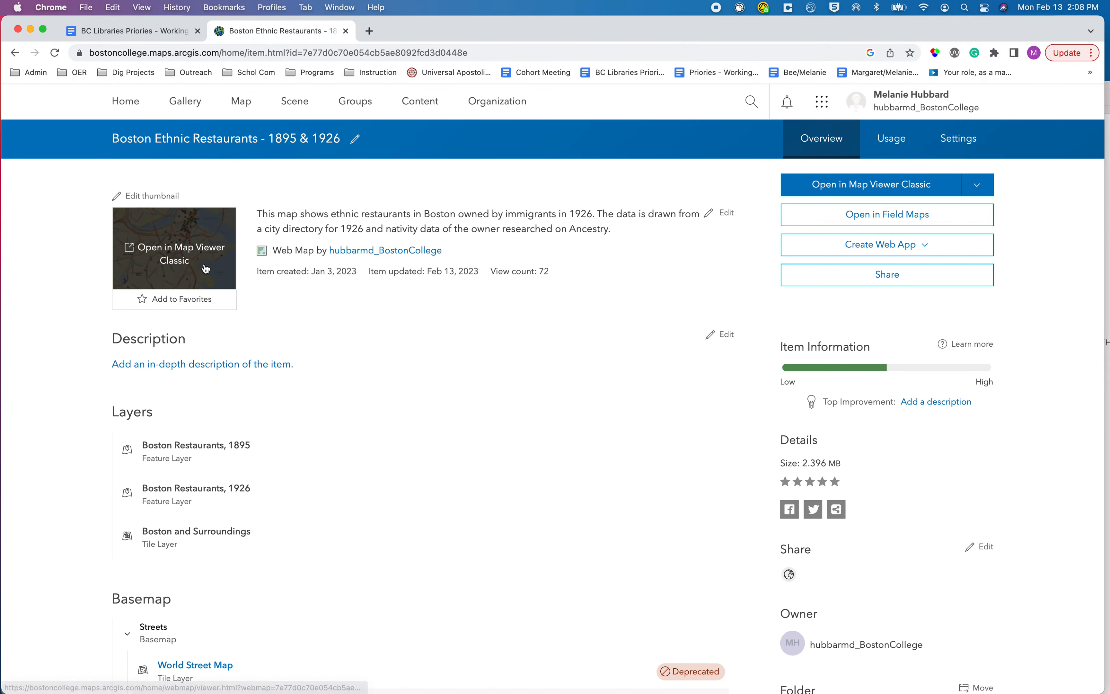
Open the Boston Ethnic Restaurants - 1895 & 1926 web map in Map Viewer Classic and hide its Boston Restaurants, 1895 layer.
{"action": "left_click", "coordinate": [206, 269]}
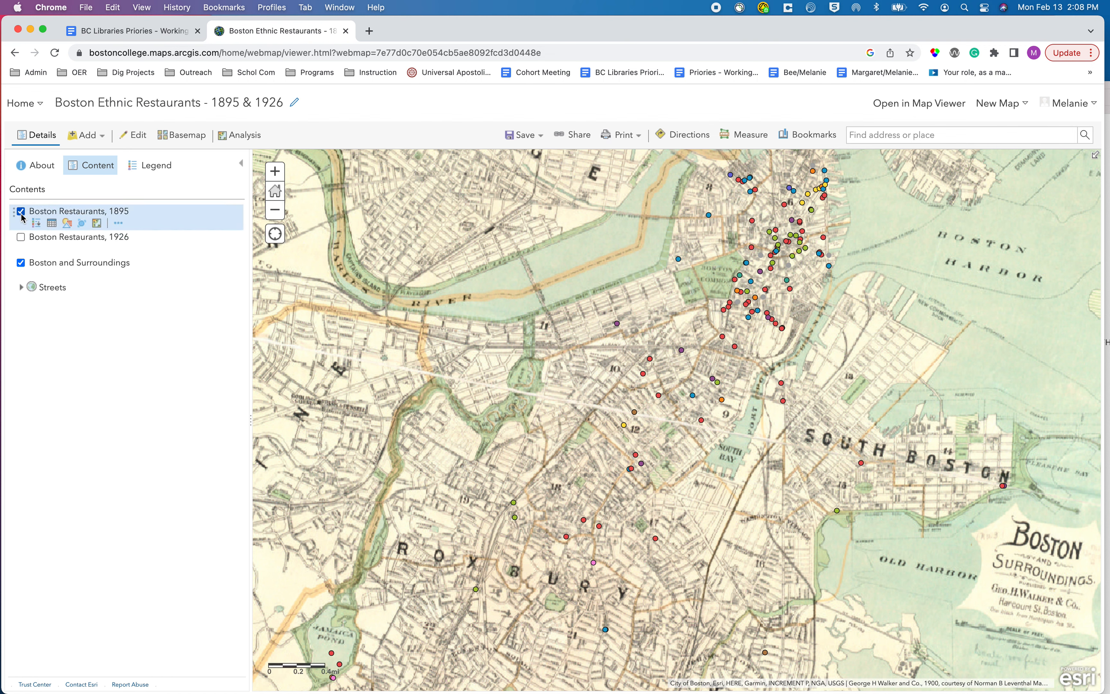
{"action": "left_click", "coordinate": [20, 212]}
Add the first-listed hosted BostonRestaurants_1895_example feature layer from My Content to the map and return to the map contents.
{"action": "left_click", "coordinate": [101, 138]}
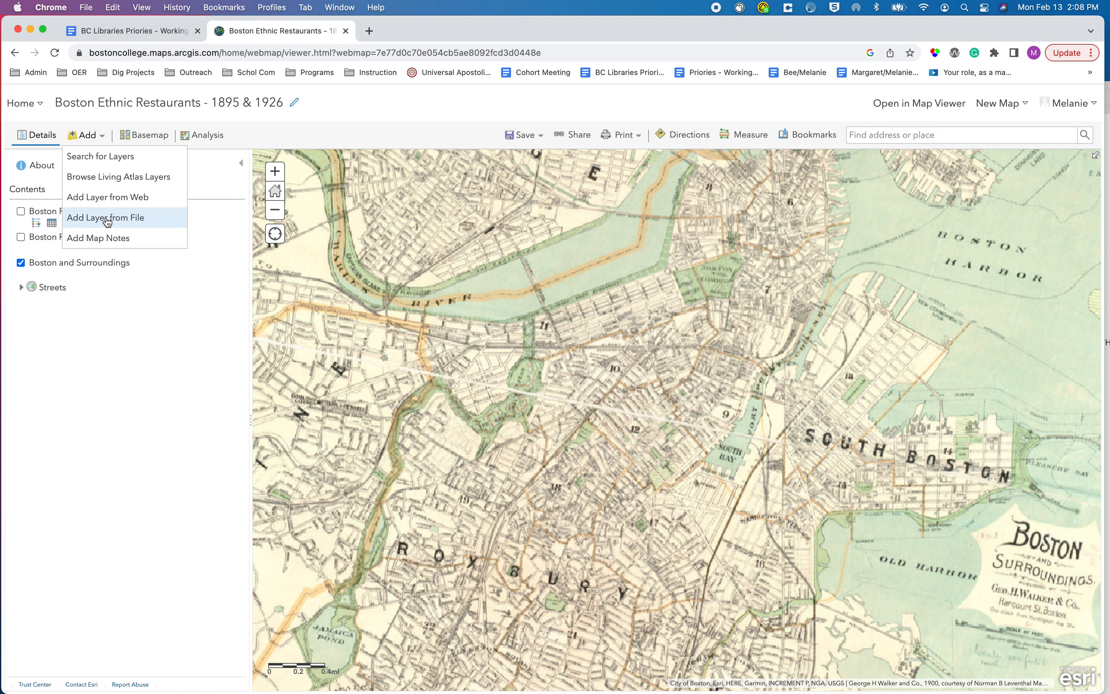
{"action": "left_click", "coordinate": [105, 165]}
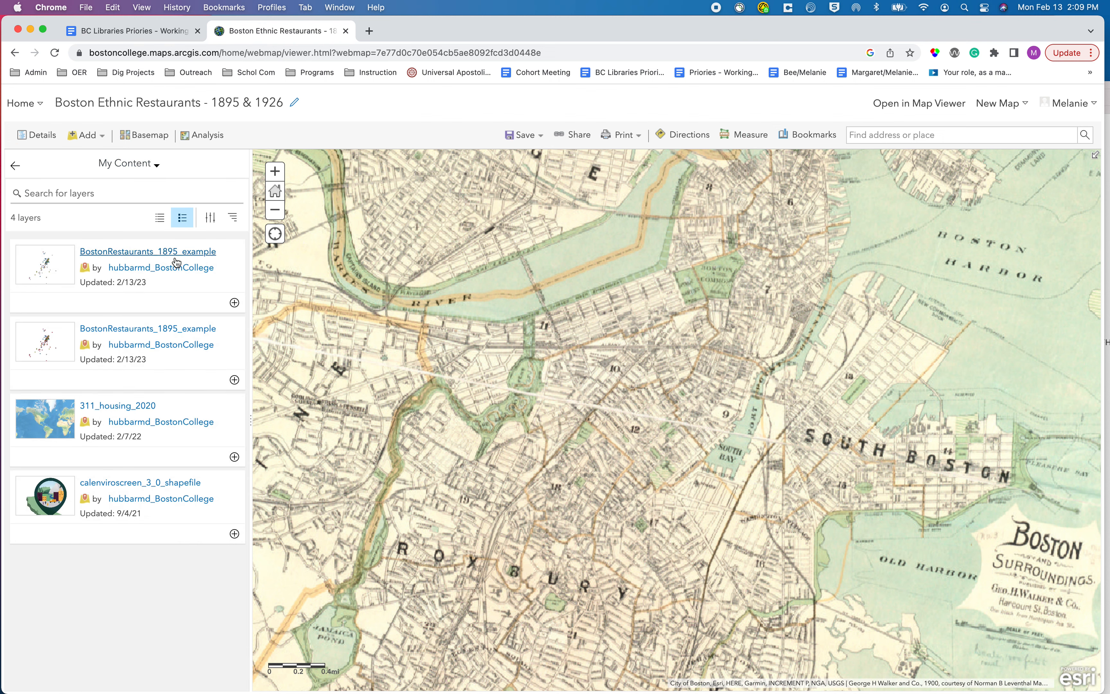
{"action": "left_click", "coordinate": [177, 263]}
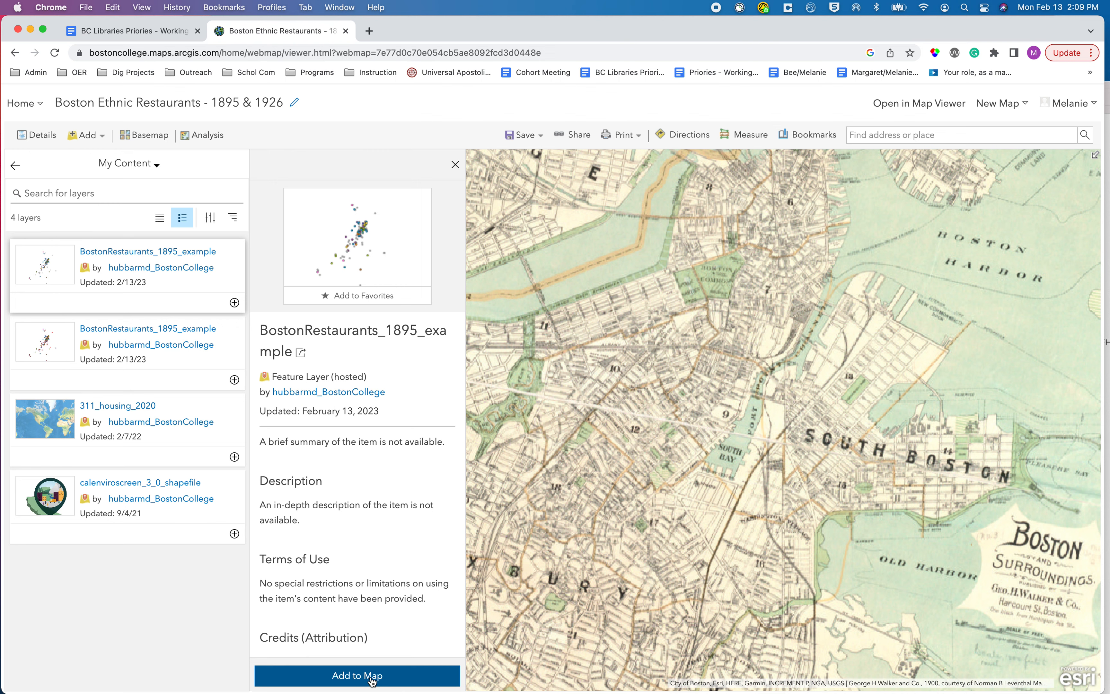
{"action": "left_click", "coordinate": [372, 676]}
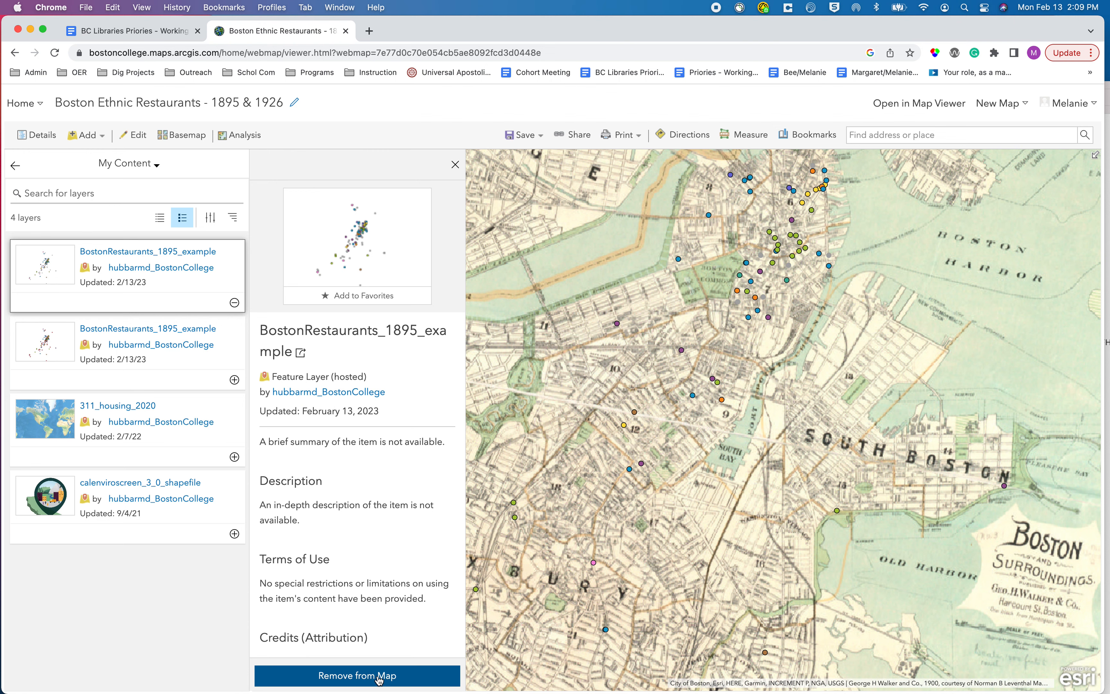
{"action": "left_click", "coordinate": [15, 166]}
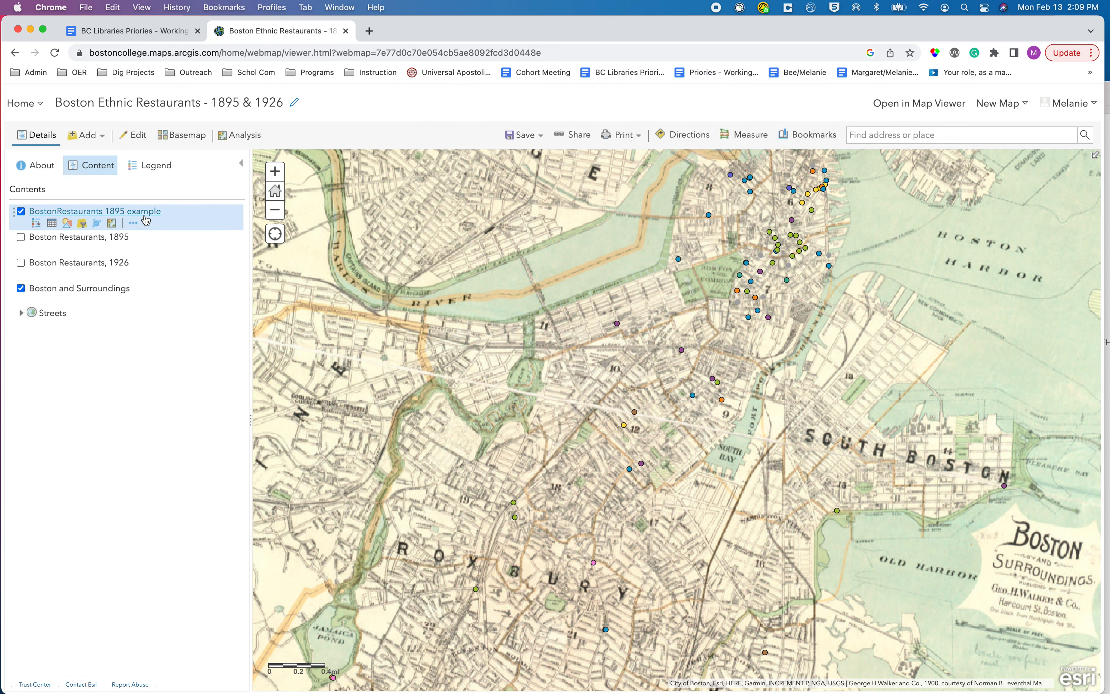